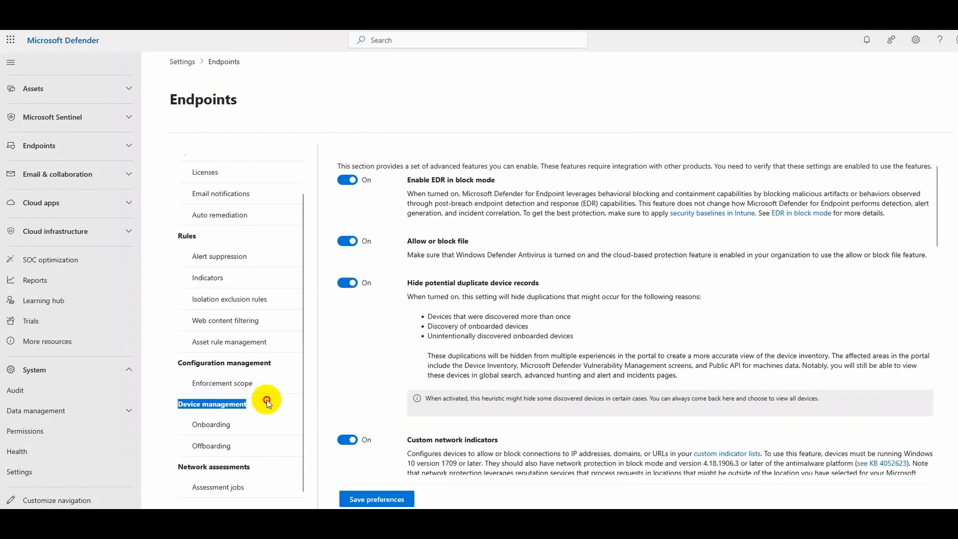
Open the device onboarding settings and review the operating system choices, keeping Windows 10 and 11 selected
{"action": "left_click", "coordinate": [214, 425]}
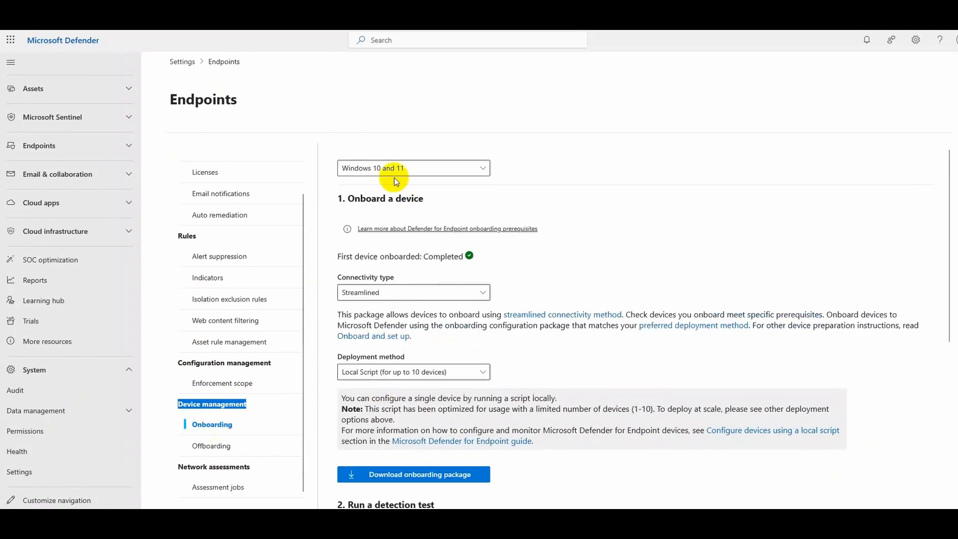
{"action": "left_click", "coordinate": [483, 168]}
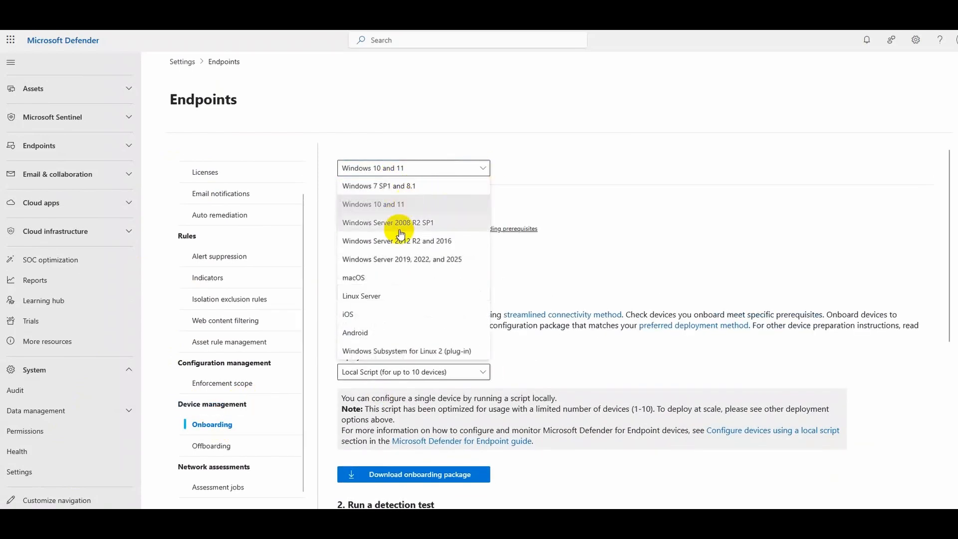
{"action": "left_click", "coordinate": [541, 170]}
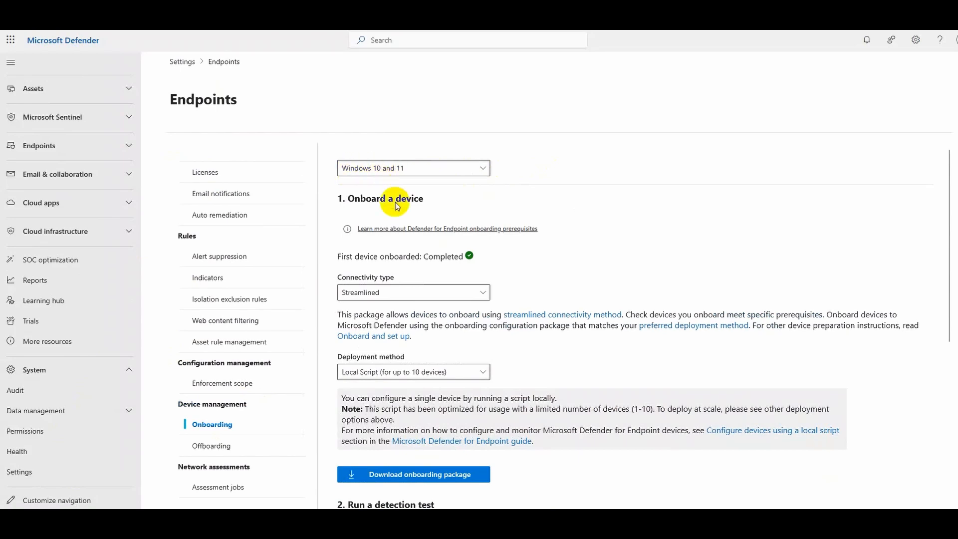
{"action": "left_click_drag", "start_coordinate": [343, 199], "coordinate": [449, 200]}
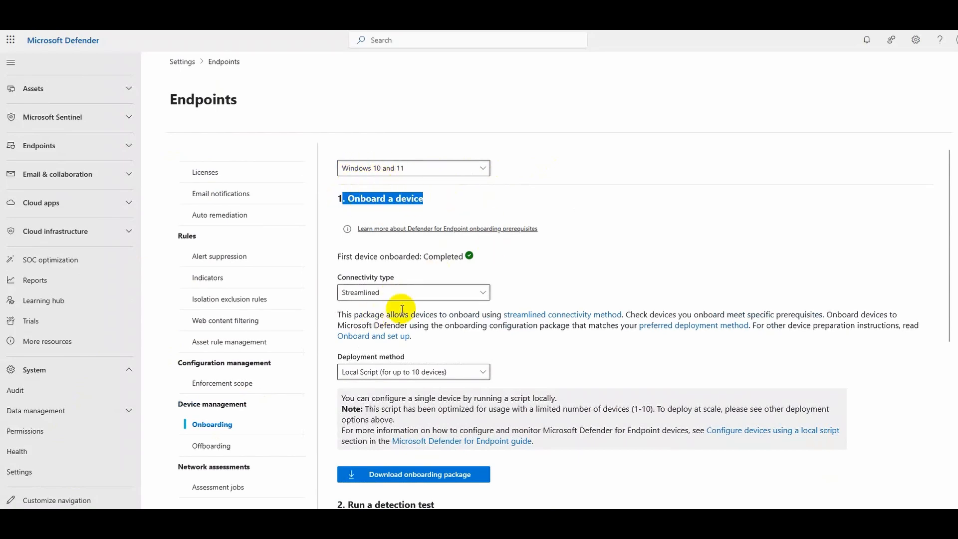
Choose Local Script (for up to 10 devices) as the deployment method and download the onboarding package
{"action": "scroll", "coordinate": [445, 309], "scroll_direction": "down", "scroll_amount": 1}
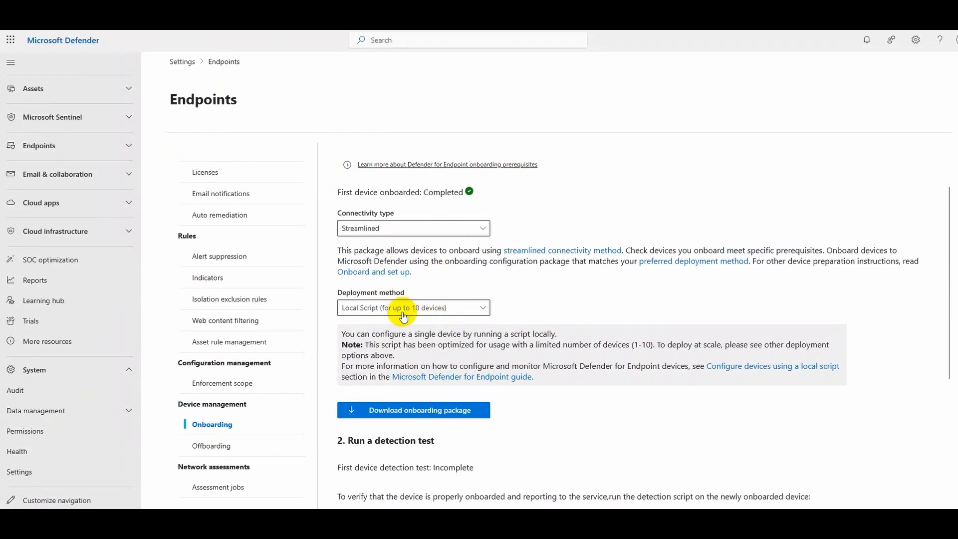
{"action": "scroll", "coordinate": [403, 306], "scroll_direction": "down", "scroll_amount": 1}
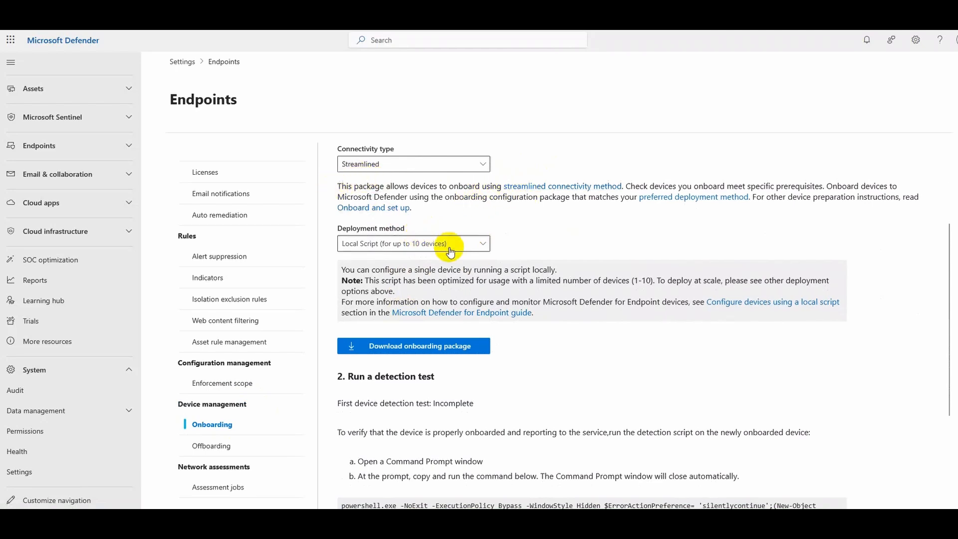
{"action": "left_click_drag", "start_coordinate": [336, 228], "coordinate": [401, 229]}
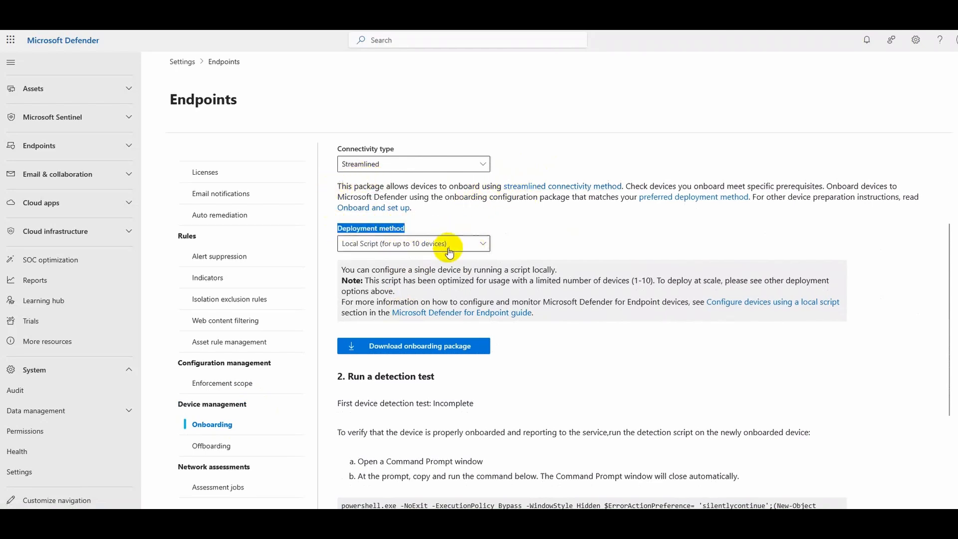
{"action": "left_click", "coordinate": [482, 246]}
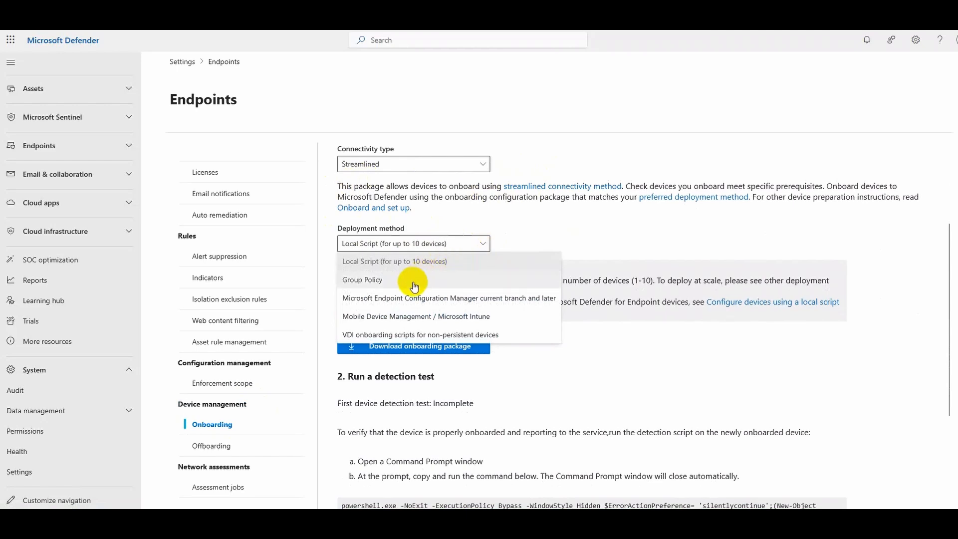
{"action": "left_click", "coordinate": [405, 261]}
{"action": "scroll", "coordinate": [430, 286], "scroll_direction": "down", "scroll_amount": 1}
{"action": "left_click", "coordinate": [436, 282]}
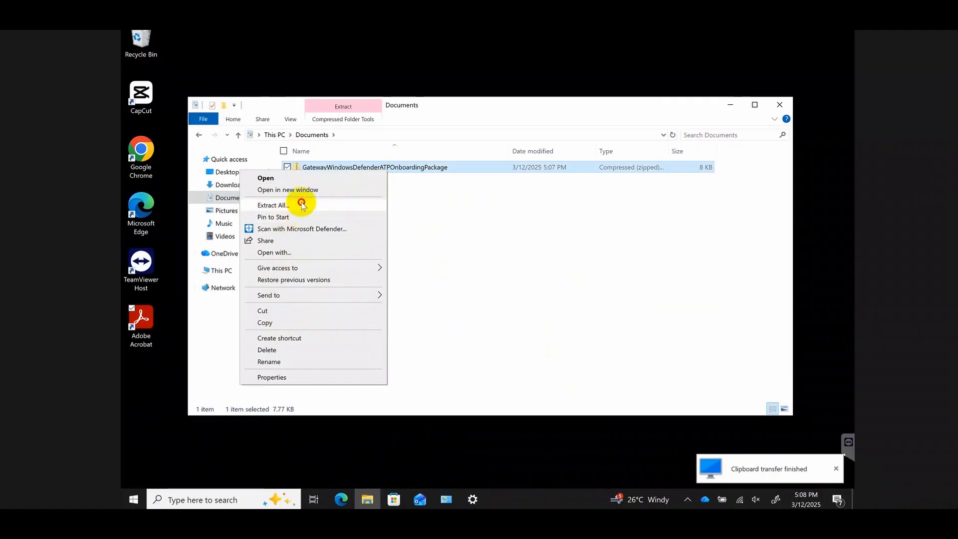
On the target PC, extract the GatewayWindowsDefenderATPOnboardingPackage archive in Documents and copy the extracted folder's path
{"action": "left_click", "coordinate": [302, 199]}
{"action": "left_click", "coordinate": [568, 368]}
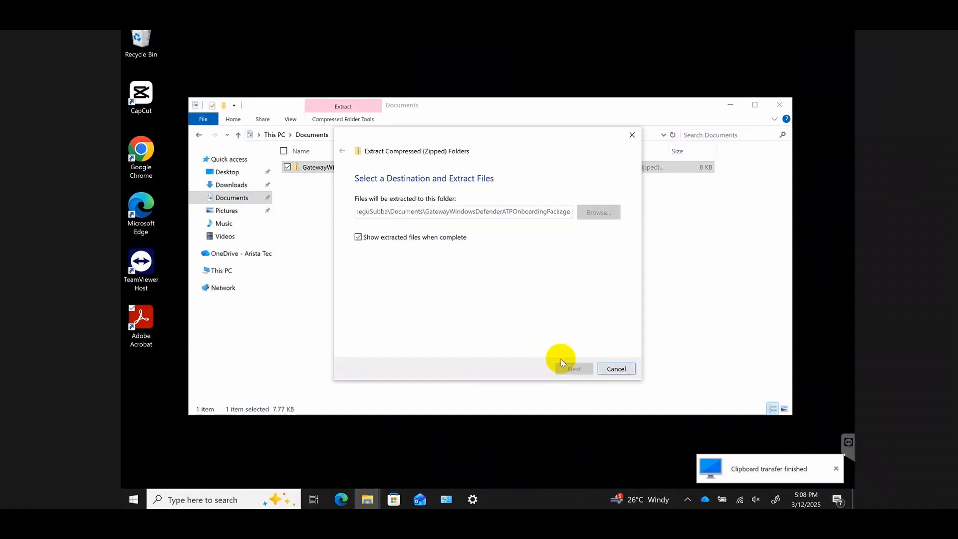
{"action": "left_click", "coordinate": [395, 194]}
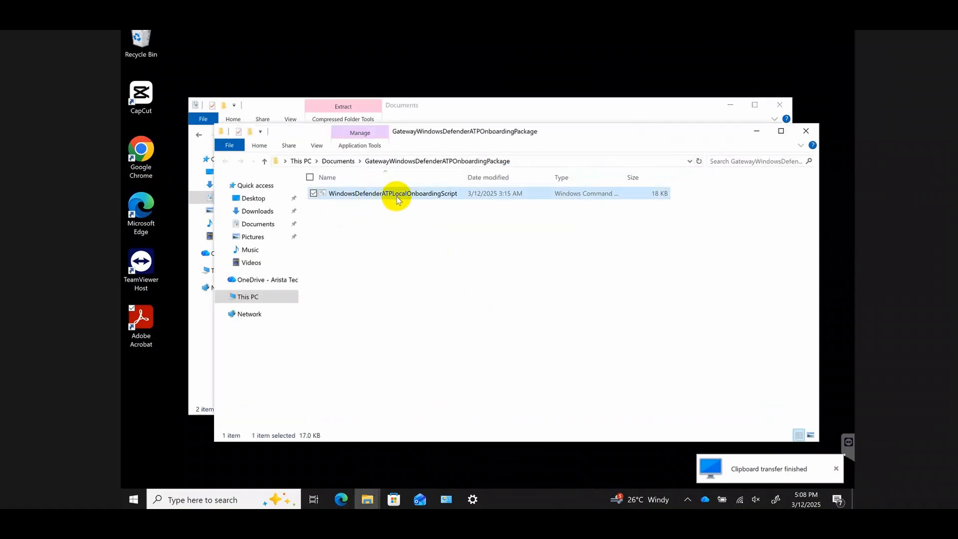
{"action": "left_click", "coordinate": [546, 162]}
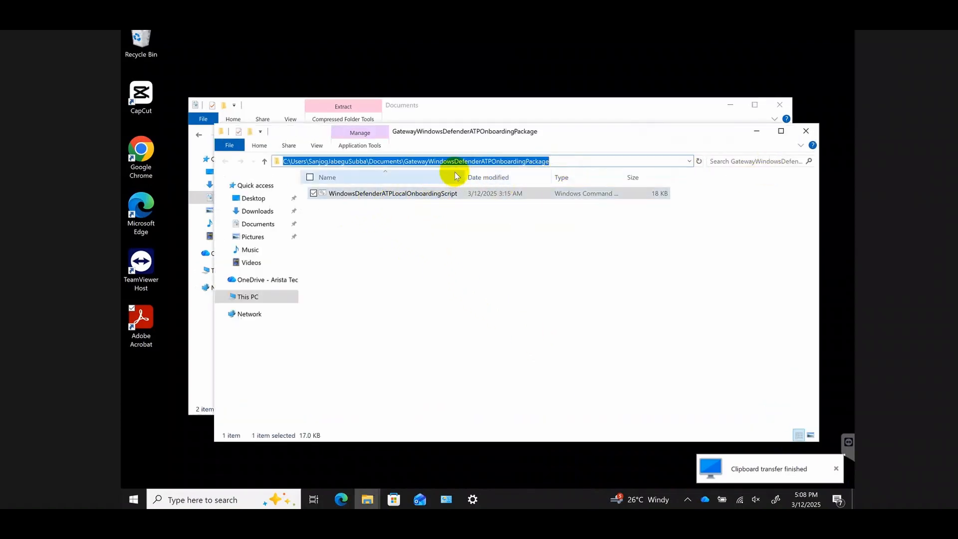
{"action": "right_click", "coordinate": [473, 162]}
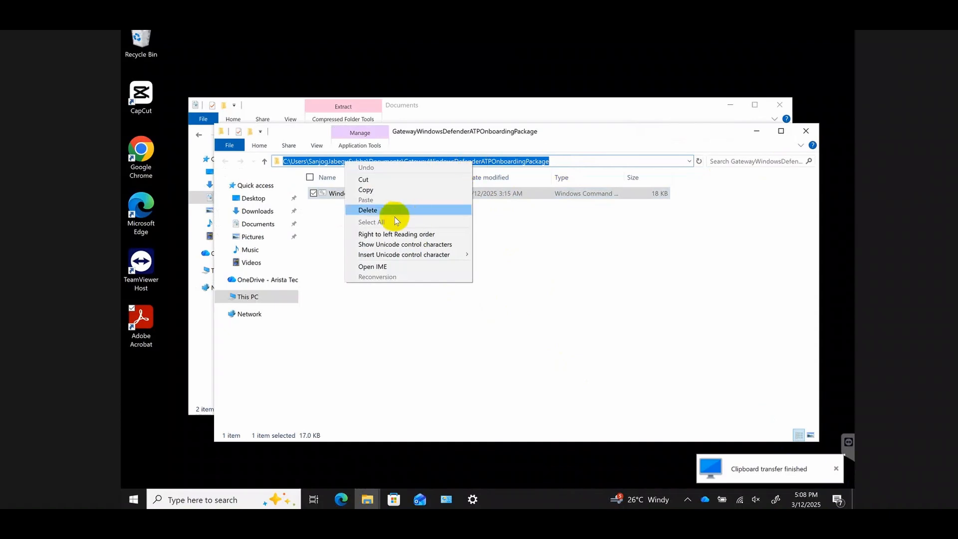
{"action": "left_click", "coordinate": [372, 188]}
Search Windows for cmd and open Command Prompt as administrator, allowing it to make changes to the device
{"action": "left_click", "coordinate": [139, 501]}
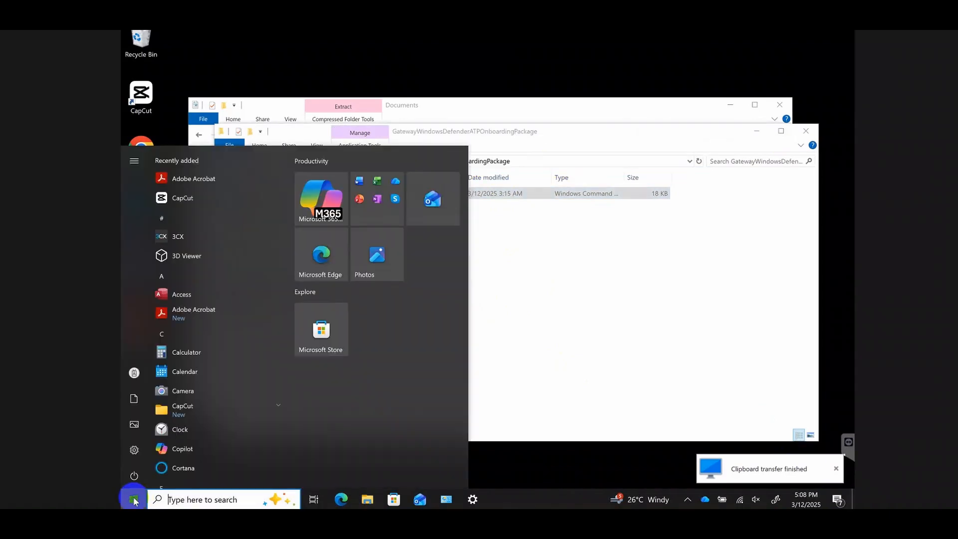
{"action": "type", "text": "cmd"}
{"action": "left_click", "coordinate": [165, 500]}
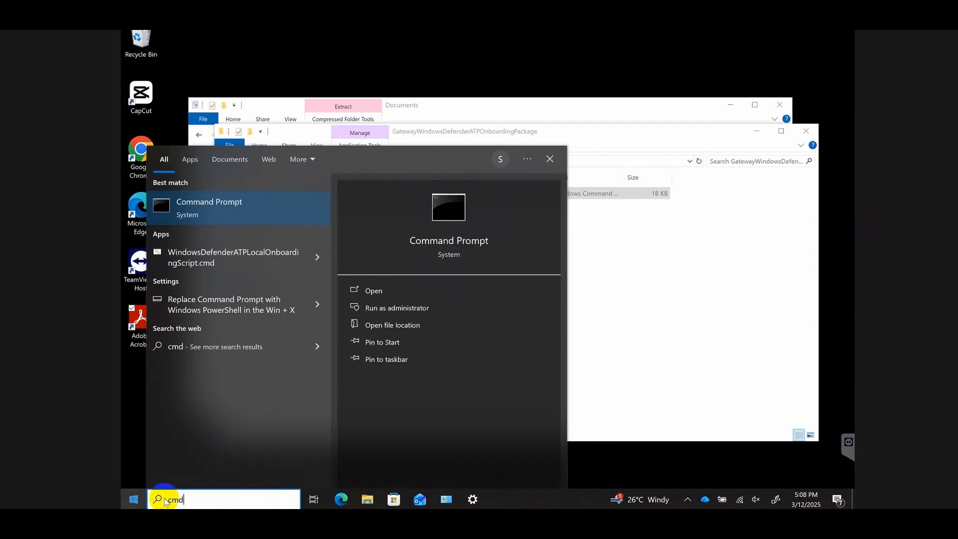
{"action": "right_click", "coordinate": [278, 208]}
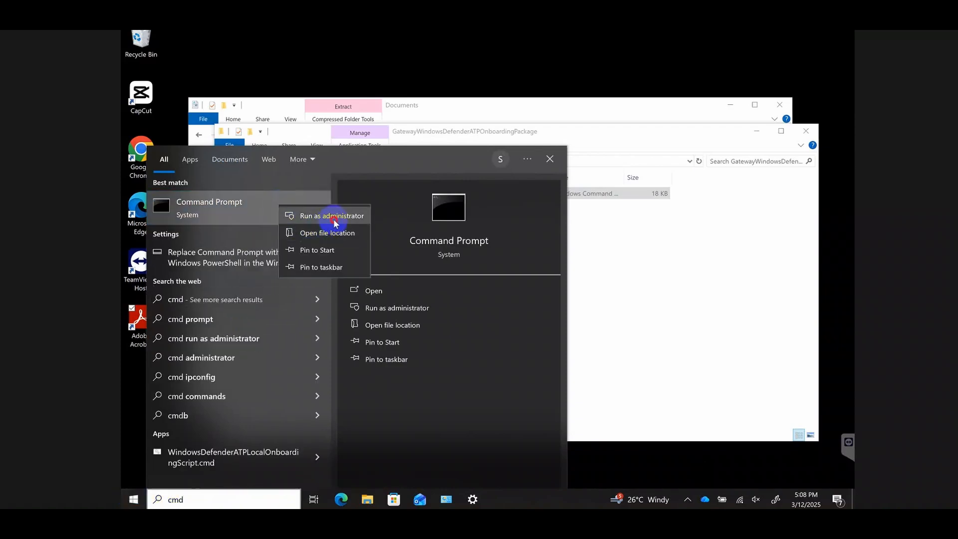
{"action": "left_click", "coordinate": [334, 218]}
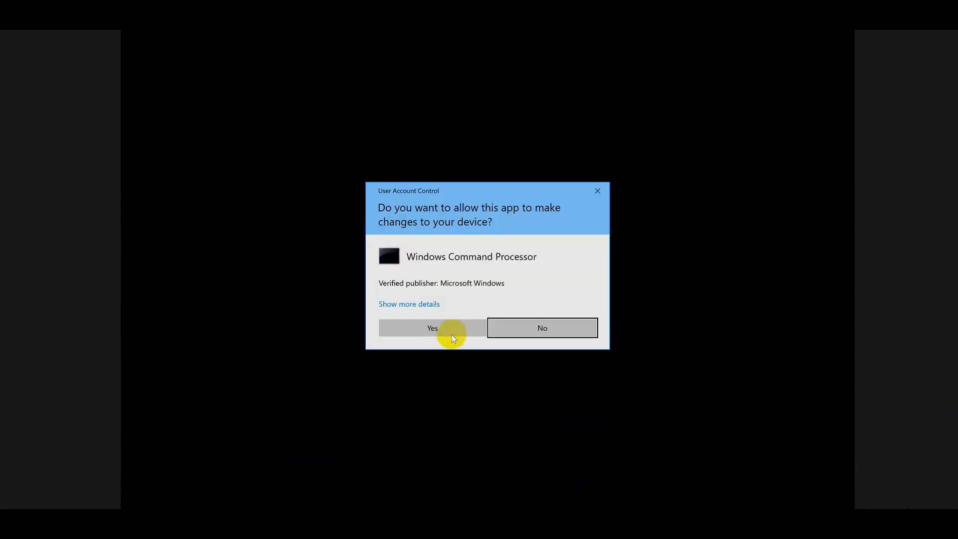
{"action": "left_click", "coordinate": [448, 330]}
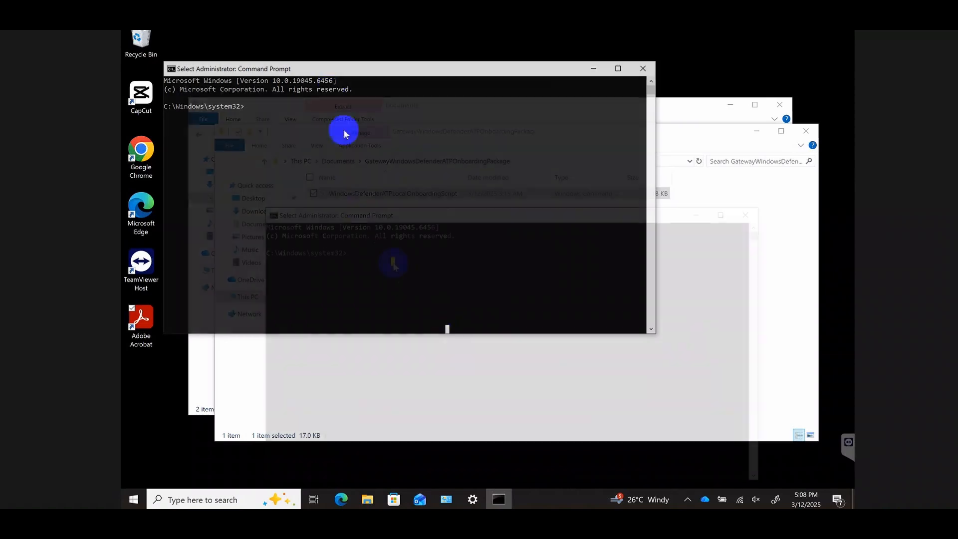
Change the Command Prompt directory to the extracted GatewayWindowsDefenderATPOnboardingPackage folder using cd and the copied path
{"action": "type", "text": "cd"}
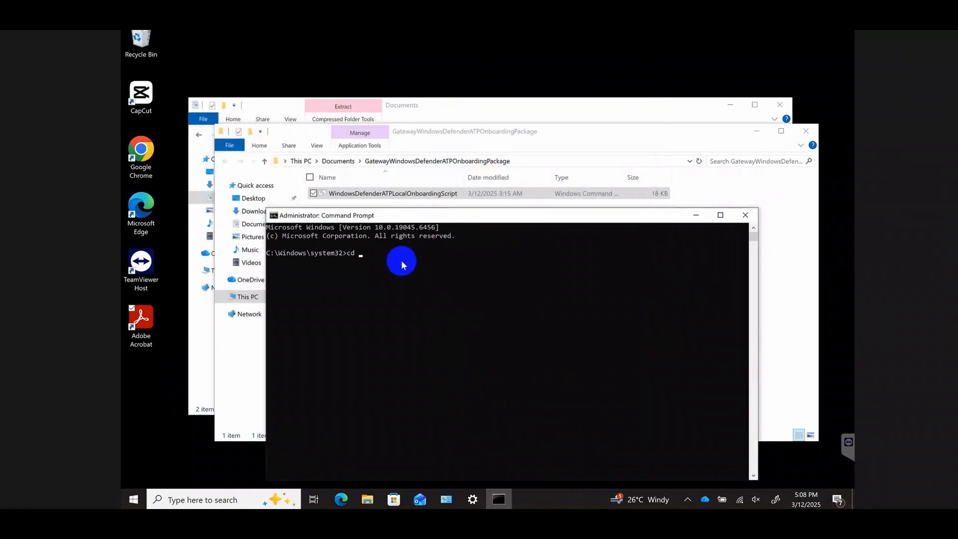
{"action": "key", "text": "ctrl+v"}
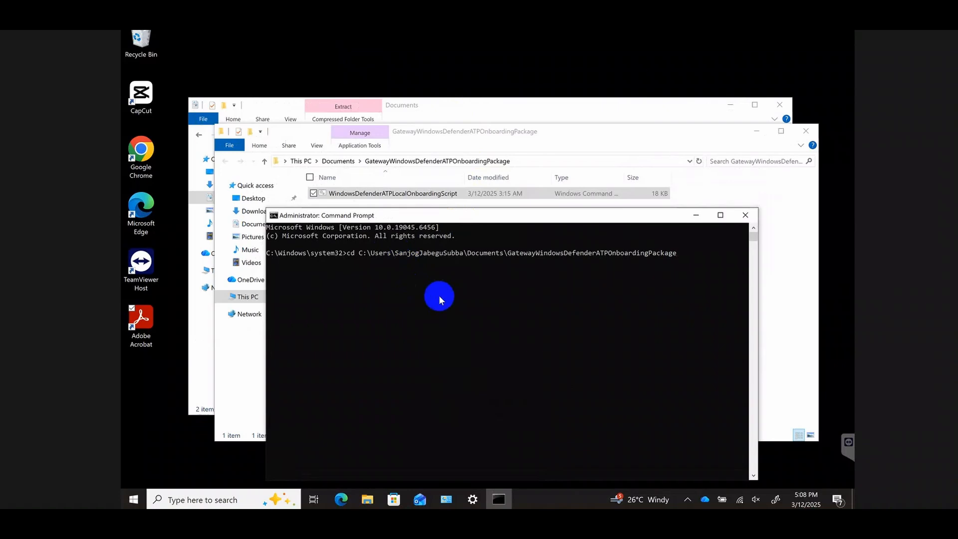
{"action": "key", "text": "Return"}
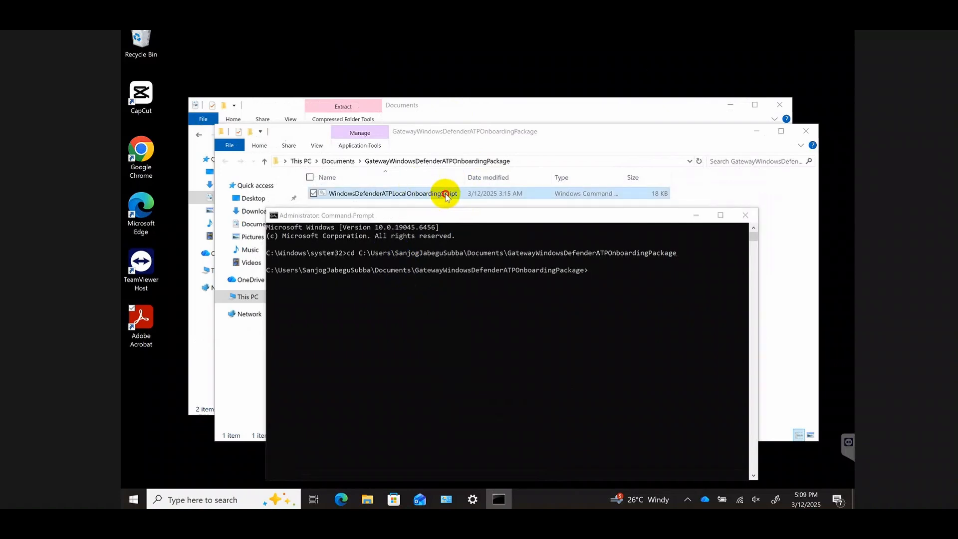
Copy the onboarding script's full file name from its properties and check its file type extension there
{"action": "left_click", "coordinate": [447, 196]}
{"action": "right_click", "coordinate": [447, 197]}
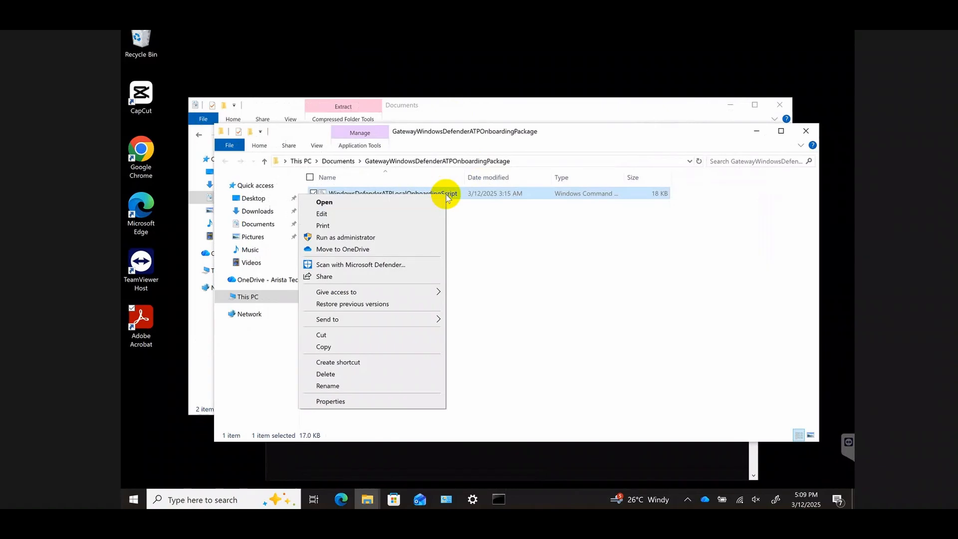
{"action": "left_click", "coordinate": [330, 401]}
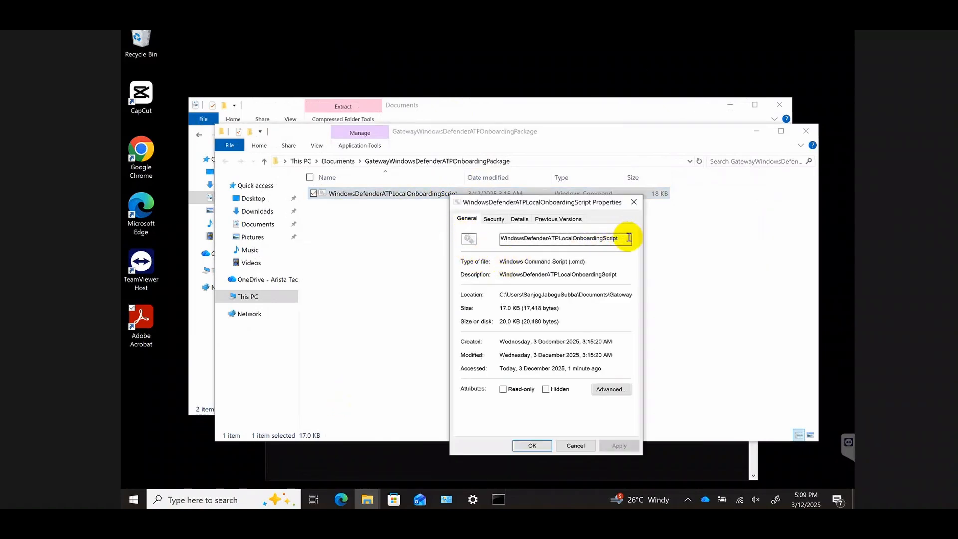
{"action": "left_click_drag", "start_coordinate": [629, 238], "coordinate": [512, 241]}
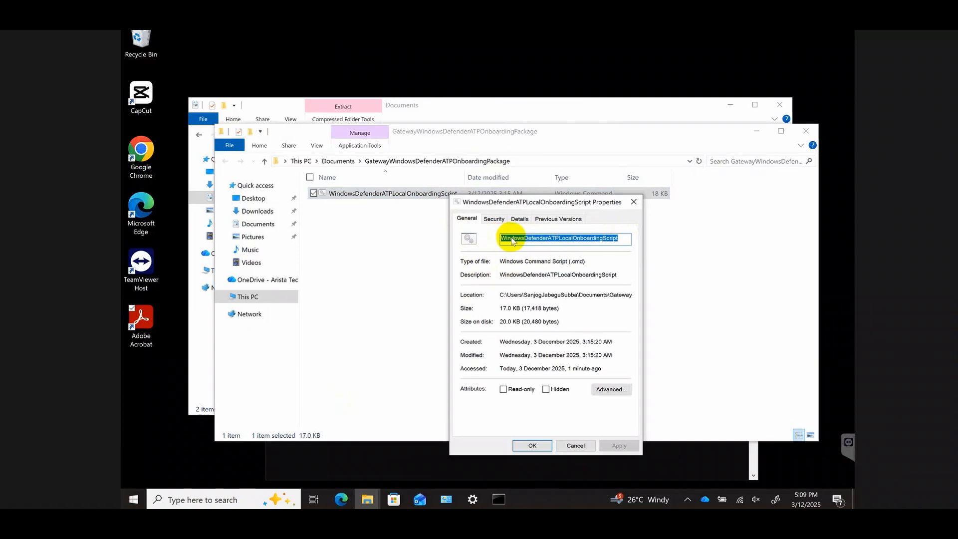
{"action": "right_click", "coordinate": [512, 241]}
{"action": "left_click", "coordinate": [418, 271]}
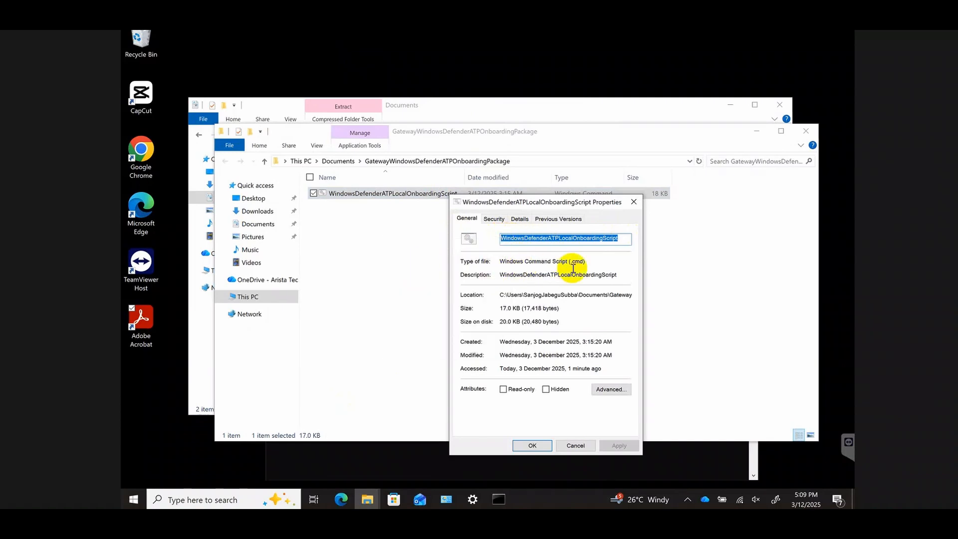
{"action": "left_click", "coordinate": [595, 263]}
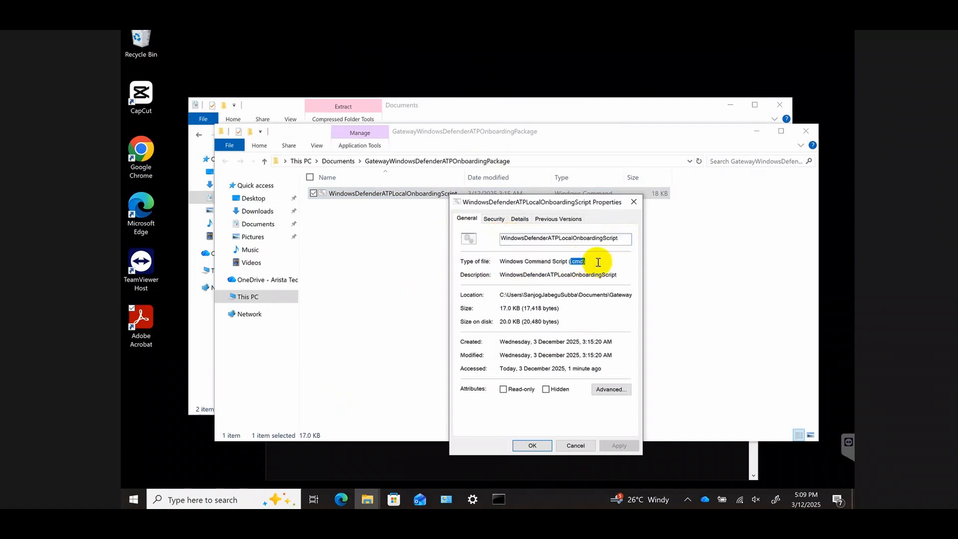
{"action": "left_click", "coordinate": [635, 202]}
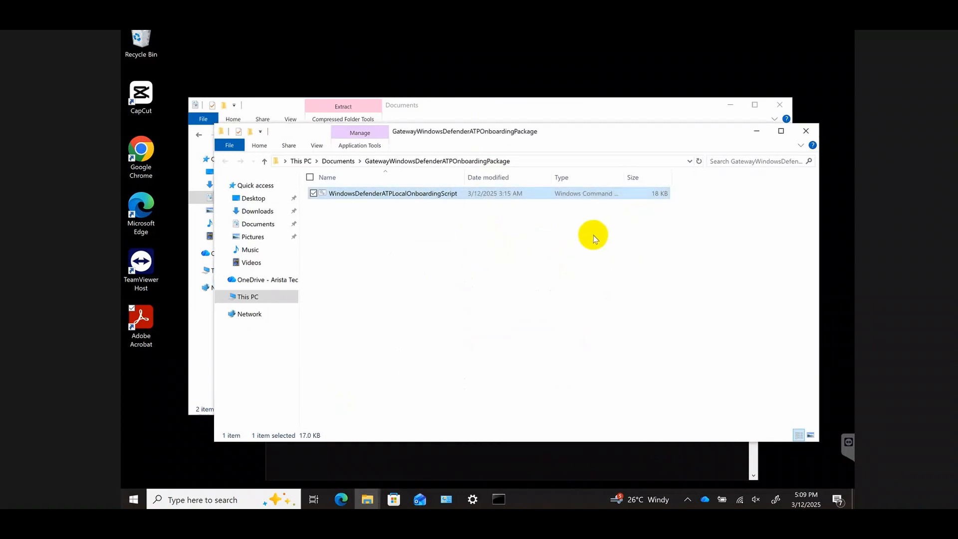
Run WindowsDefenderATPLocalOnboardingScript.cmd in the administrator Command Prompt, confirm the onboarding with Y, and dismiss the closing prompt
{"action": "left_click", "coordinate": [499, 499]}
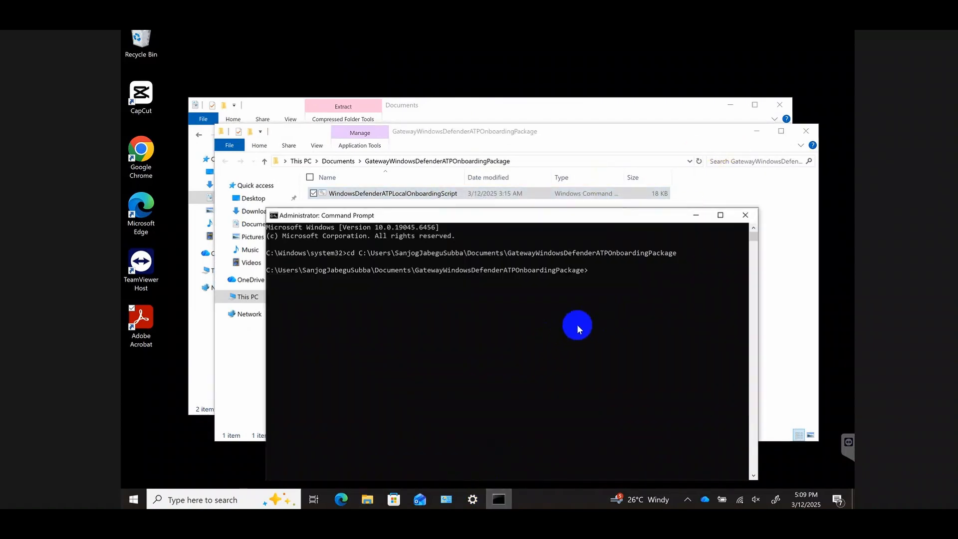
{"action": "key", "text": "ctrl+v"}
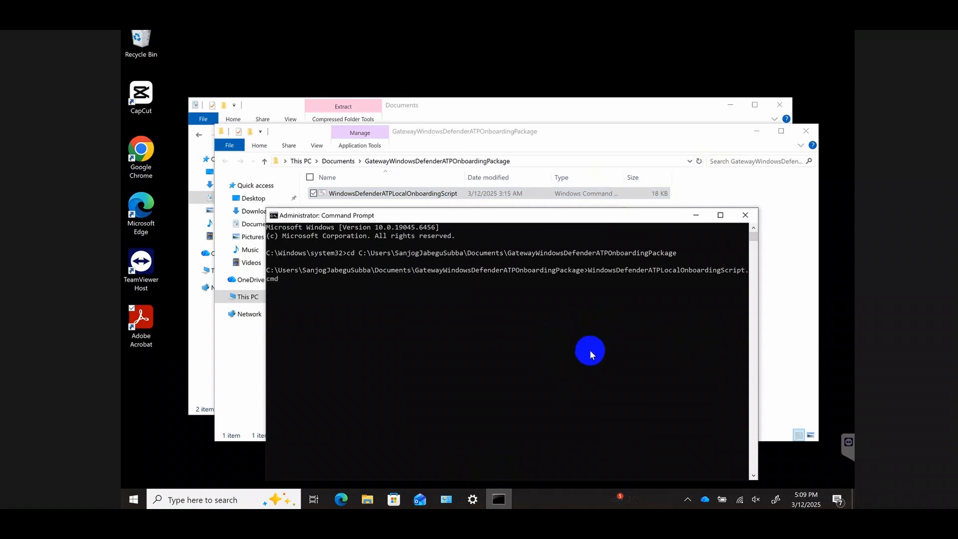
{"action": "left_click", "coordinate": [724, 233]}
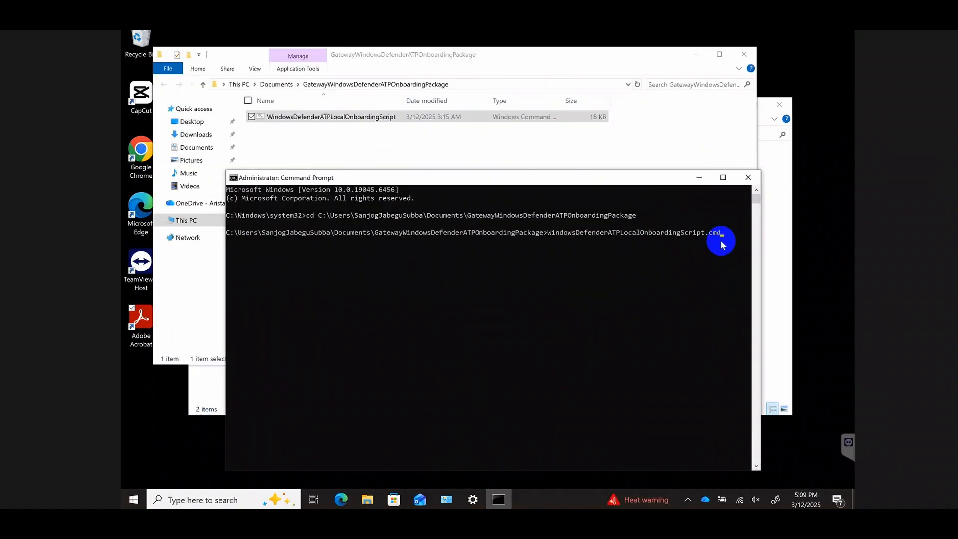
{"action": "key", "text": "Return"}
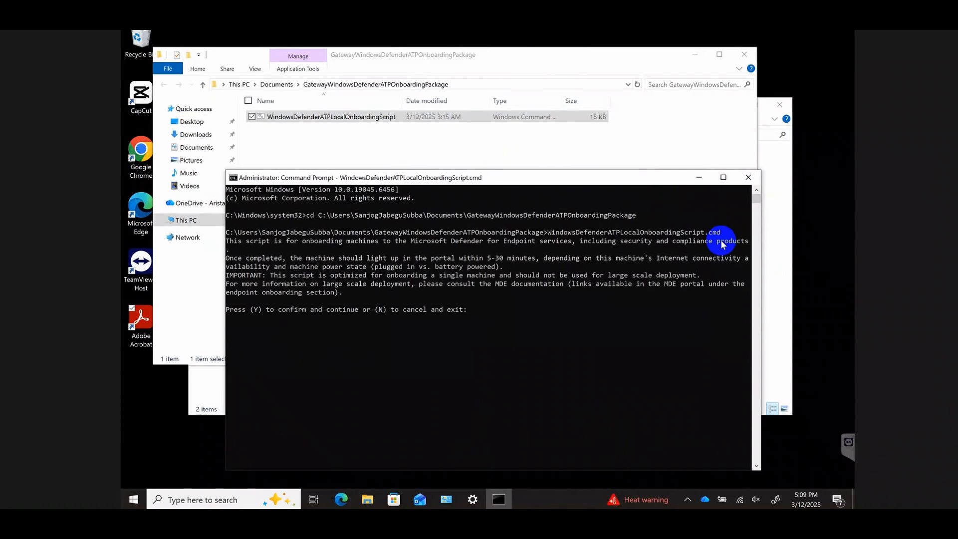
{"action": "key", "text": "Return"}
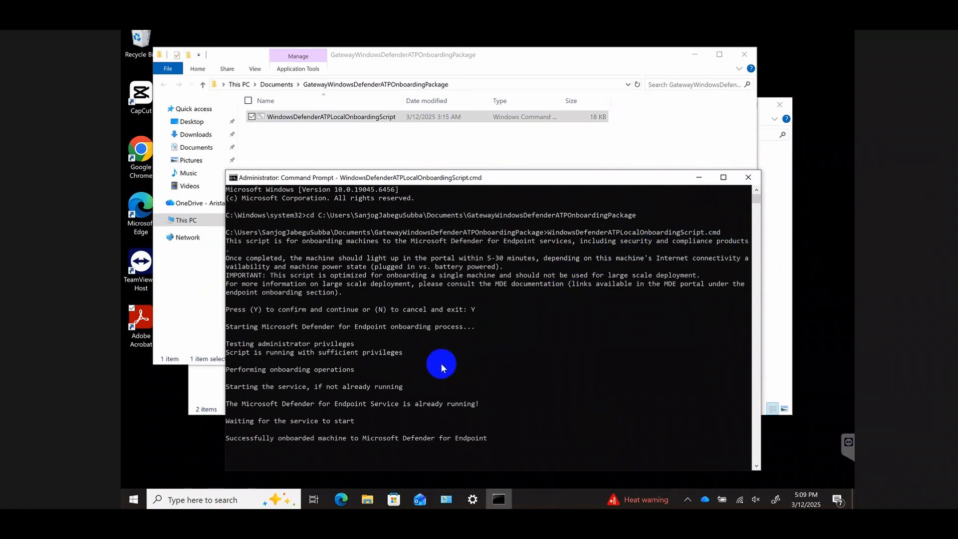
{"action": "scroll", "coordinate": [439, 364], "scroll_direction": "down", "scroll_amount": 3}
{"action": "scroll", "coordinate": [418, 387], "scroll_direction": "down", "scroll_amount": 1}
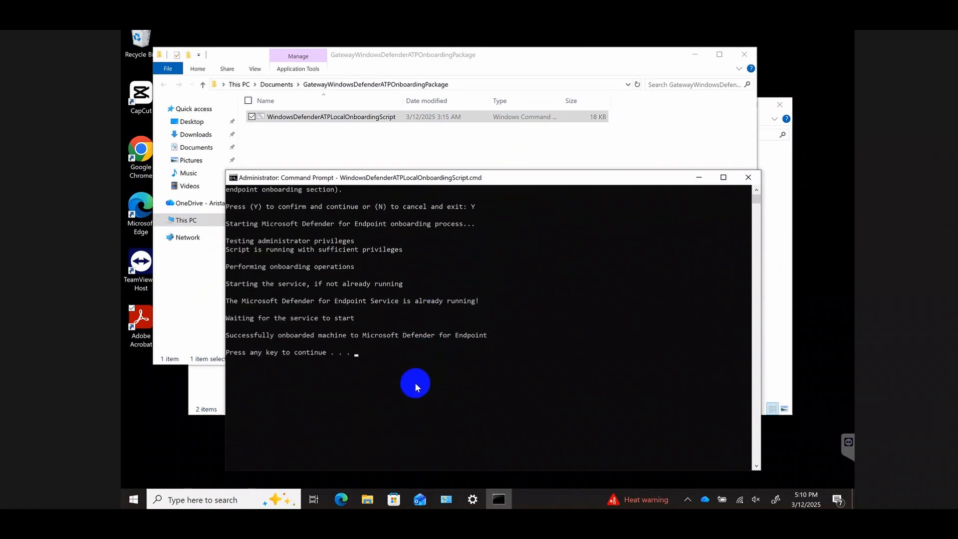
{"action": "key", "text": "Return"}
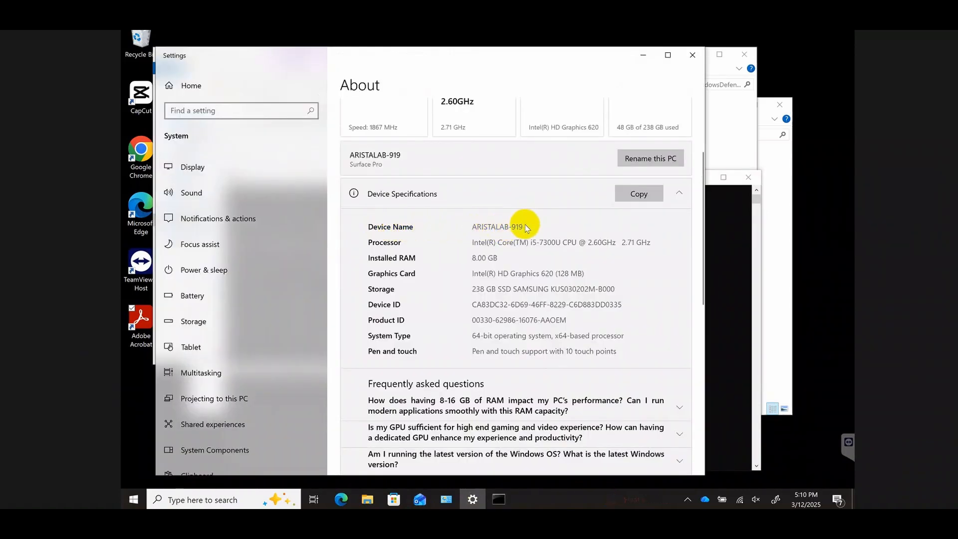
Check this PC's device name in the device specifications on the Windows About page
{"action": "left_click", "coordinate": [519, 228]}
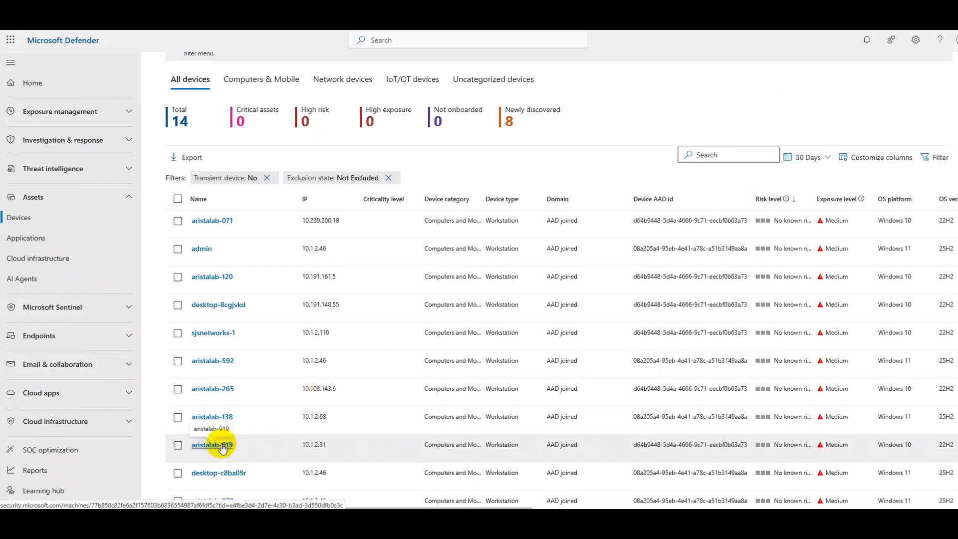
Open the aristalab-919 device page from the device inventory and check the device name in its heading
{"action": "left_click", "coordinate": [220, 444]}
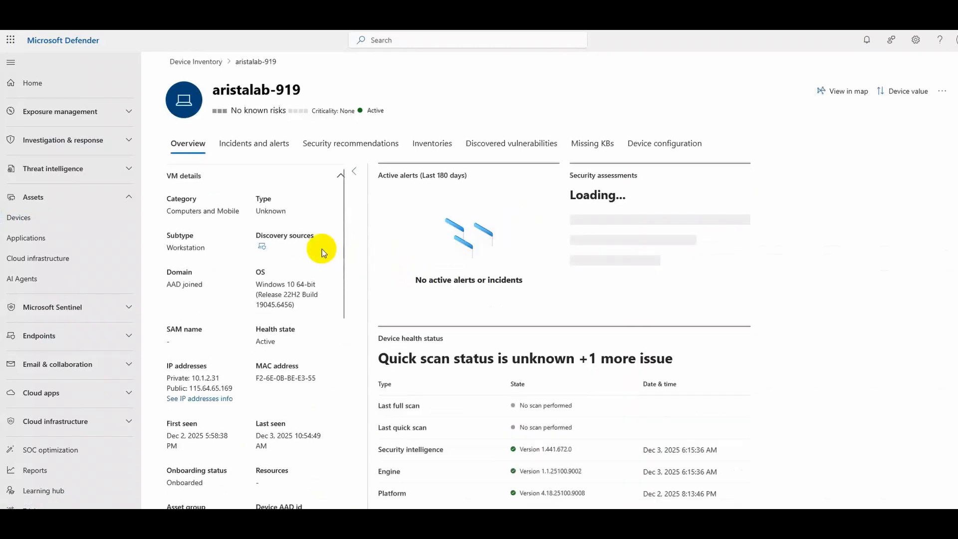
{"action": "left_click_drag", "start_coordinate": [220, 90], "coordinate": [322, 94]}
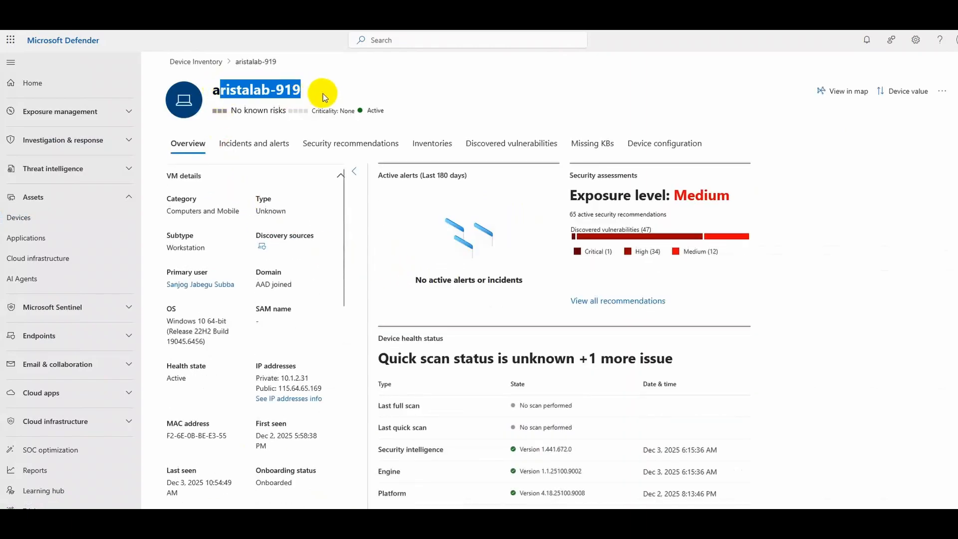
{"action": "left_click", "coordinate": [323, 95]}
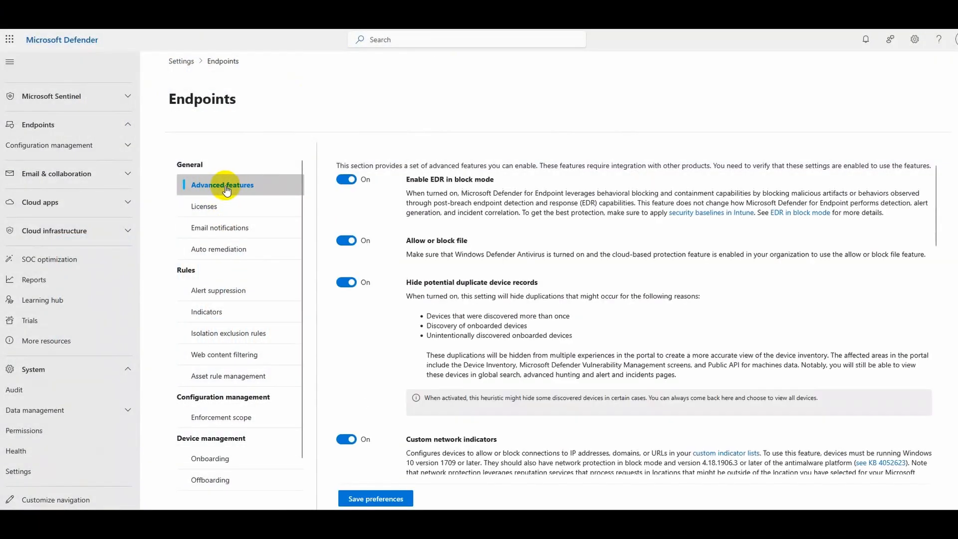
Find the Microsoft Intune connection setting in the advanced features of the Endpoints settings and check its state
{"action": "scroll", "coordinate": [440, 319], "scroll_direction": "down", "scroll_amount": 3}
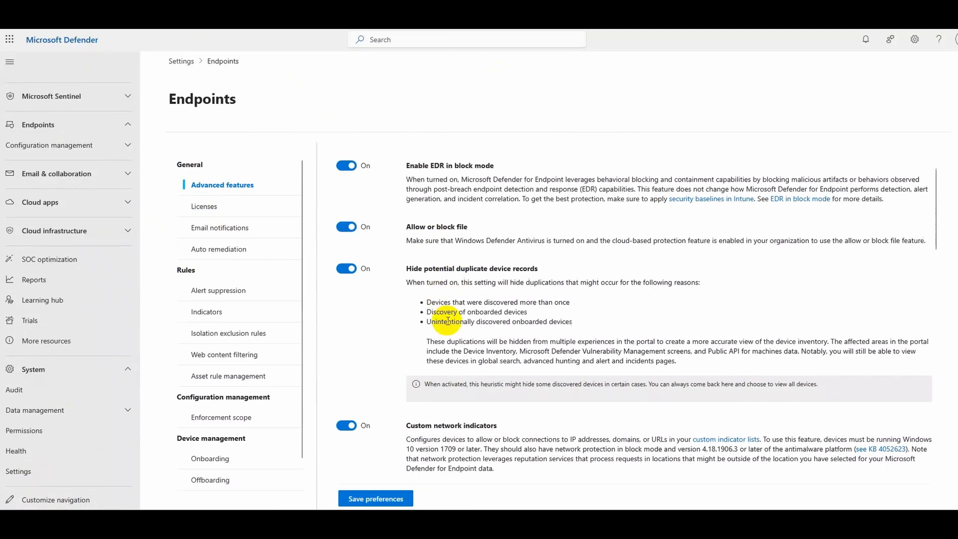
{"action": "scroll", "coordinate": [451, 333], "scroll_direction": "down", "scroll_amount": 5}
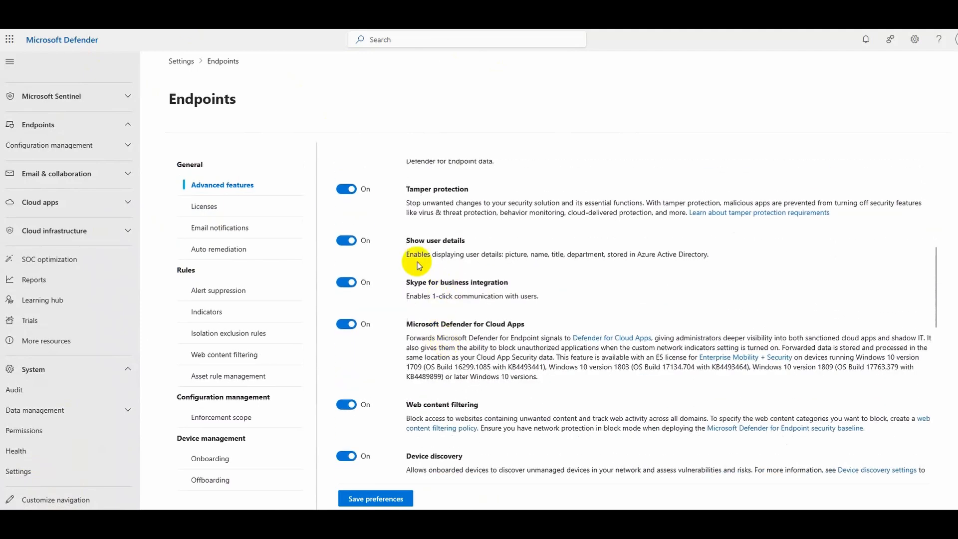
{"action": "scroll", "coordinate": [492, 289], "scroll_direction": "down", "scroll_amount": 4}
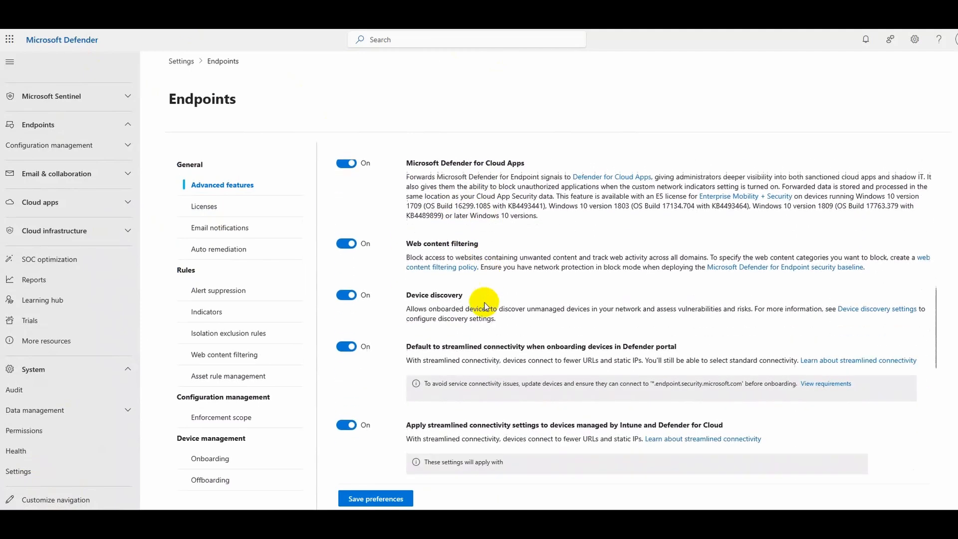
{"action": "scroll", "coordinate": [487, 305], "scroll_direction": "down", "scroll_amount": 9}
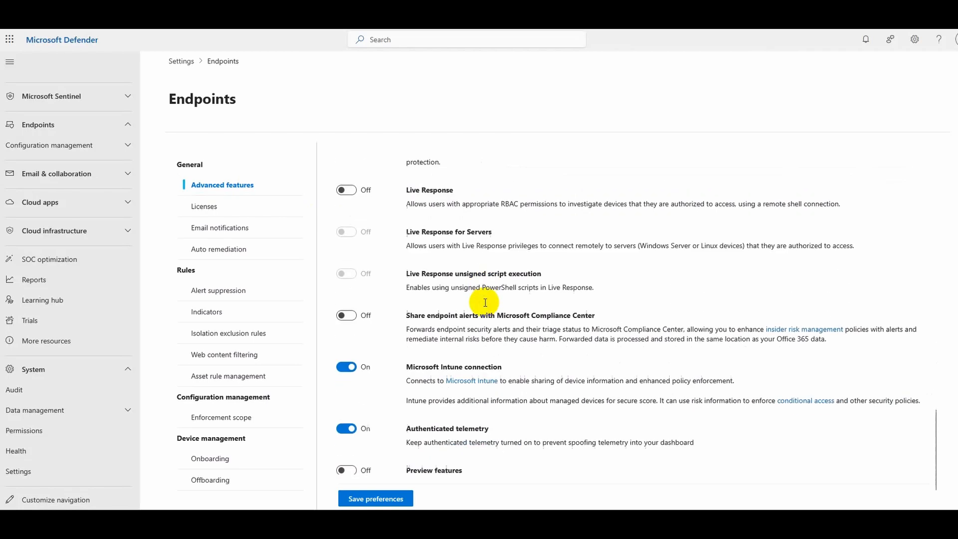
{"action": "left_click_drag", "start_coordinate": [407, 318], "coordinate": [502, 320]}
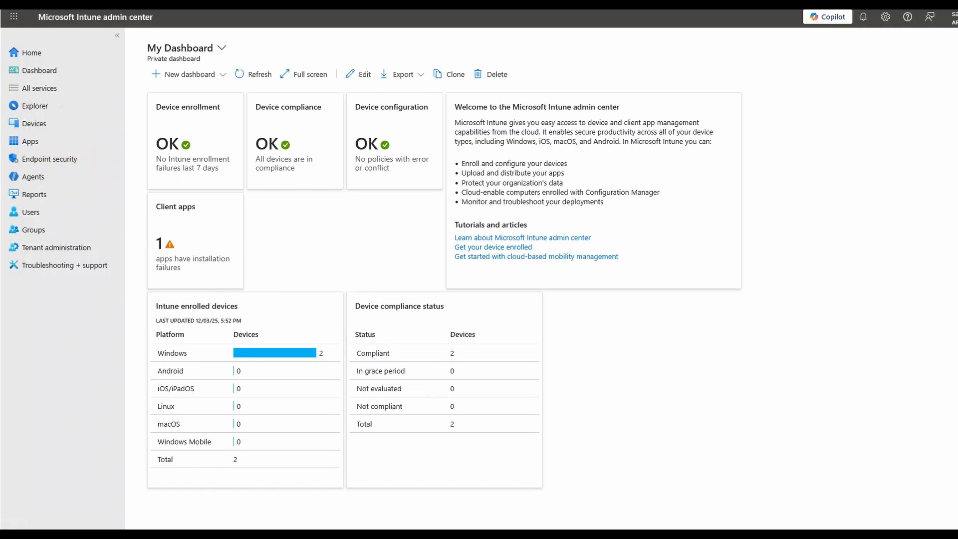
In the Intune admin center, open the Microsoft Defender for Endpoint setup page of Endpoint security and check the connection status
{"action": "left_click", "coordinate": [62, 161]}
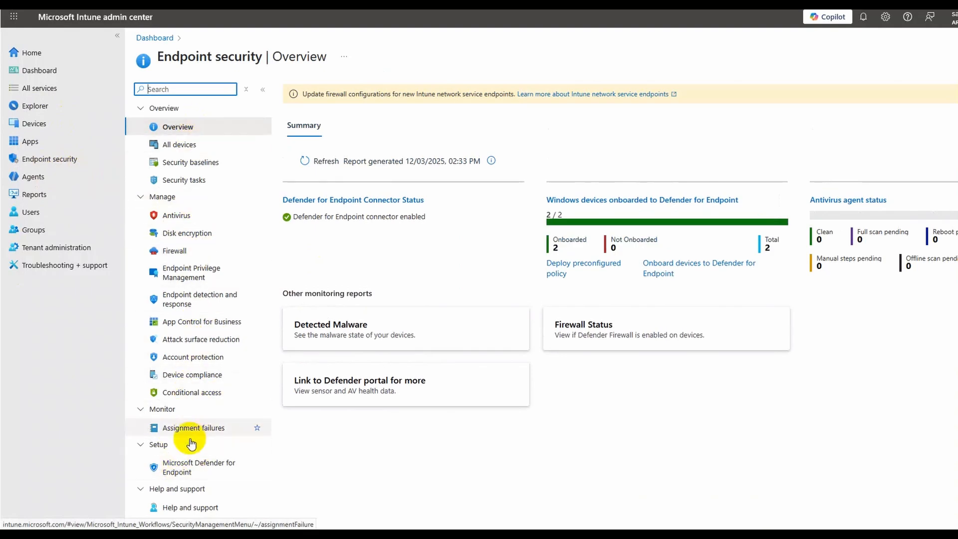
{"action": "left_click", "coordinate": [207, 467]}
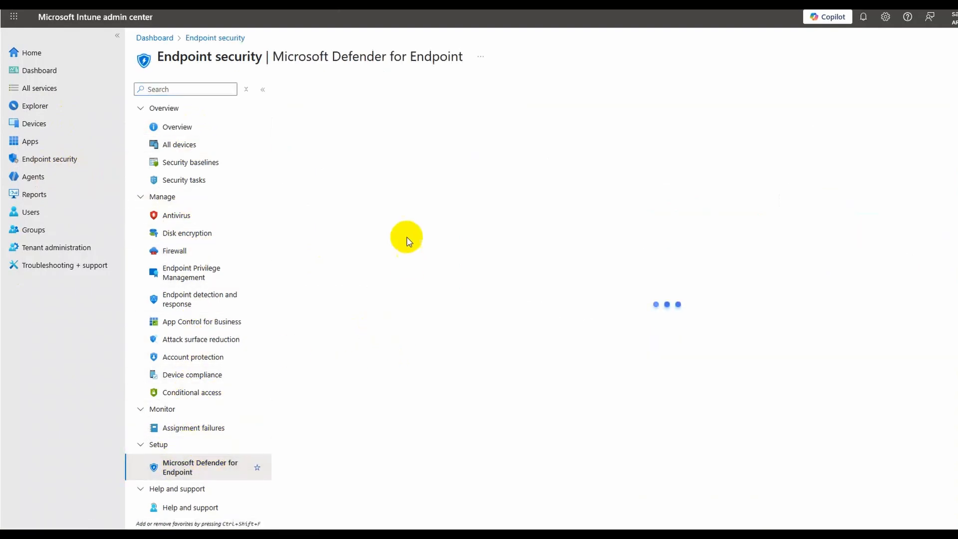
{"action": "left_click_drag", "start_coordinate": [278, 178], "coordinate": [361, 181]}
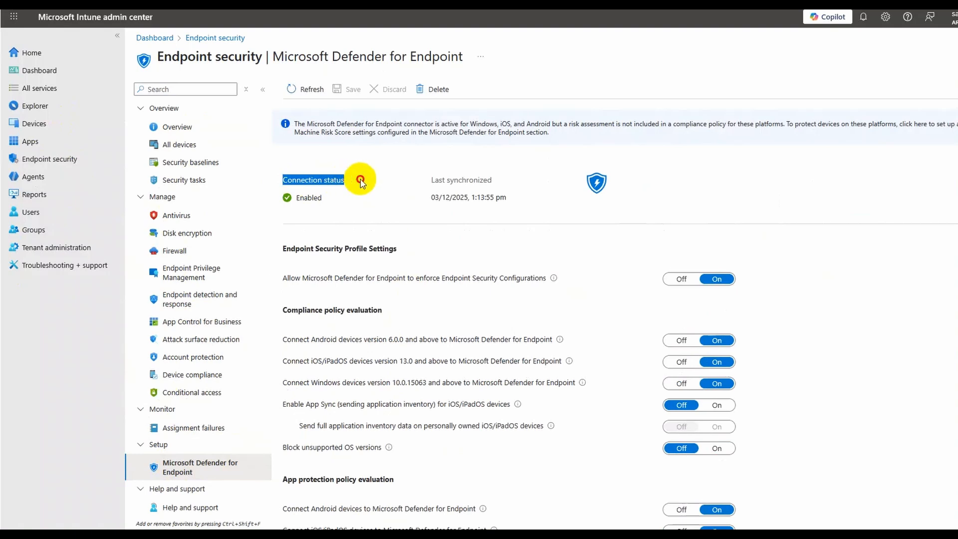
{"action": "left_click", "coordinate": [352, 197]}
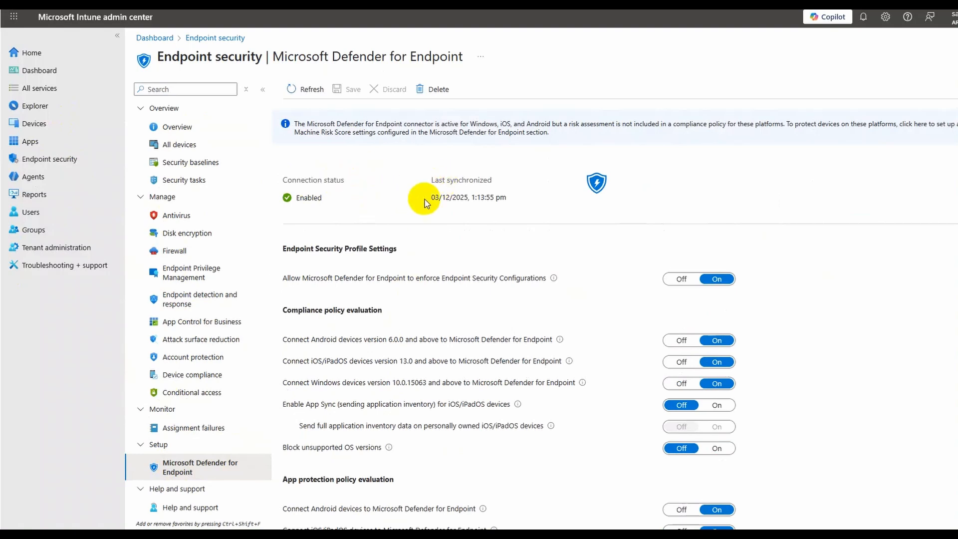
{"action": "left_click_drag", "start_coordinate": [282, 178], "coordinate": [372, 184]}
{"action": "scroll", "coordinate": [359, 195], "scroll_direction": "down", "scroll_amount": 1}
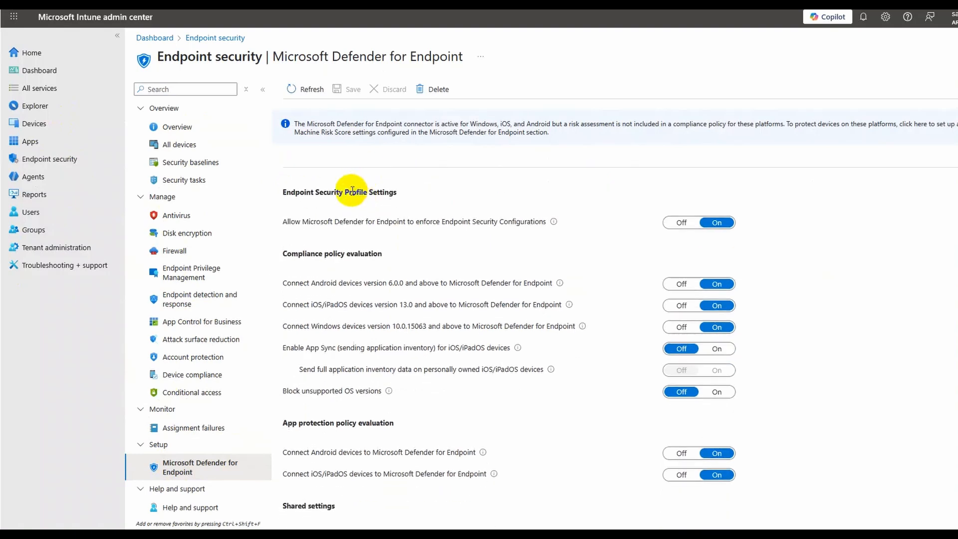
{"action": "scroll", "coordinate": [352, 191], "scroll_direction": "up", "scroll_amount": 1}
{"action": "double_click", "coordinate": [312, 198]}
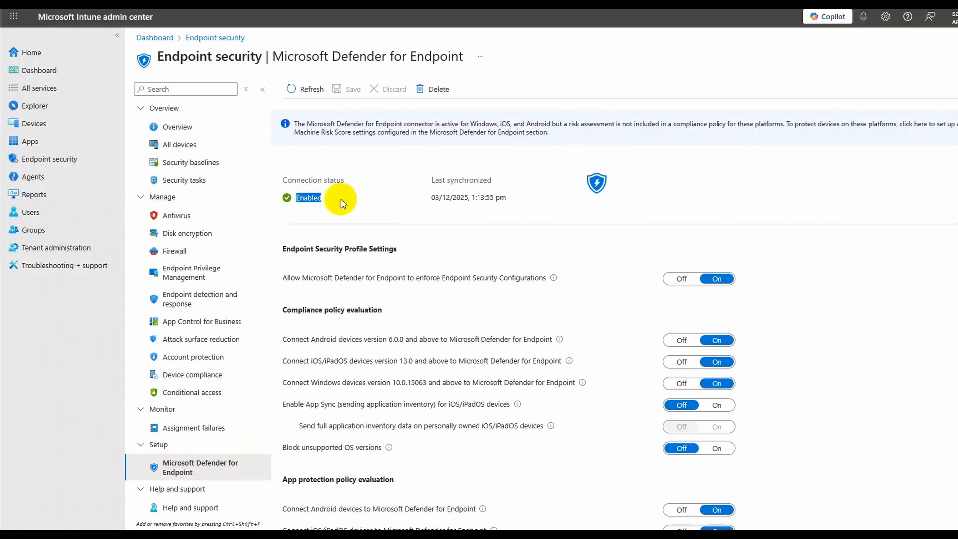
{"action": "left_click_drag", "start_coordinate": [288, 179], "coordinate": [349, 186]}
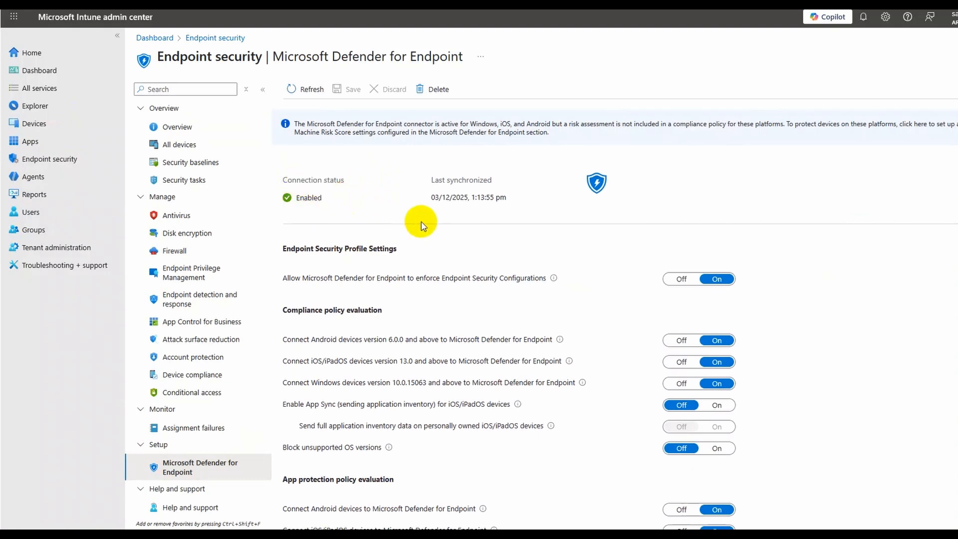
{"action": "double_click", "coordinate": [309, 197]}
Set the connection of Windows devices version 10.0.15063 and above to Microsoft Defender for Endpoint to On and save the settings
{"action": "scroll", "coordinate": [377, 308], "scroll_direction": "down", "scroll_amount": 1}
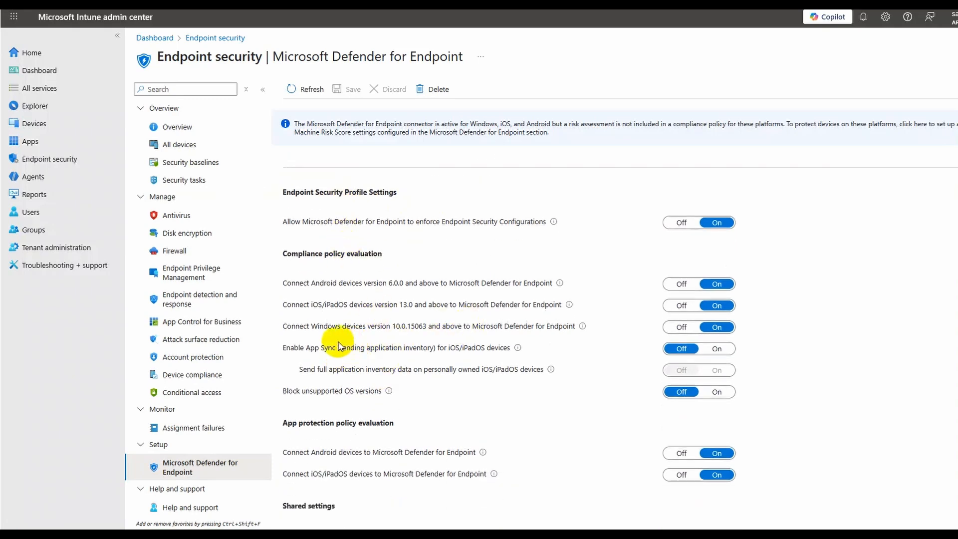
{"action": "left_click_drag", "start_coordinate": [283, 327], "coordinate": [680, 328]}
{"action": "left_click", "coordinate": [690, 328]}
{"action": "left_click", "coordinate": [719, 327]}
{"action": "scroll", "coordinate": [496, 440], "scroll_direction": "down", "scroll_amount": 2}
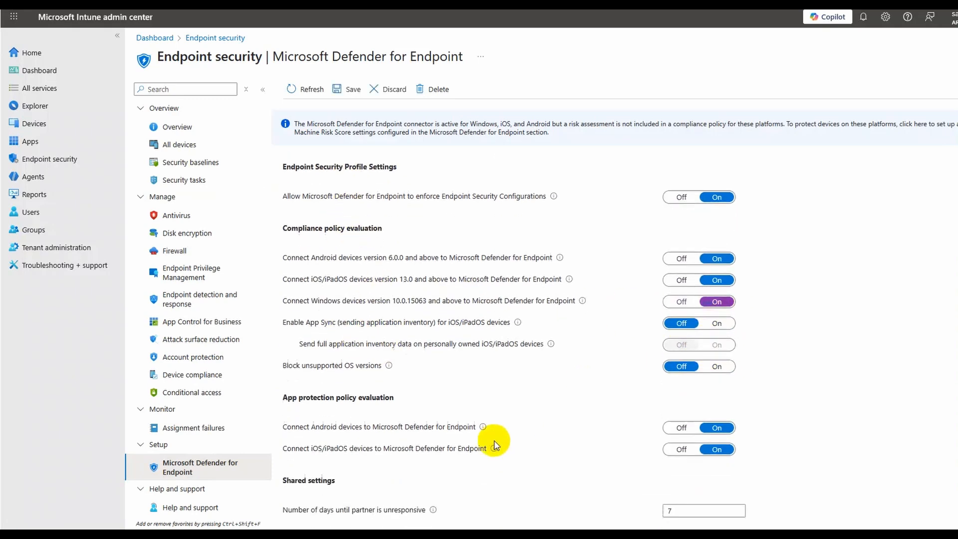
{"action": "scroll", "coordinate": [519, 416], "scroll_direction": "up", "scroll_amount": 3}
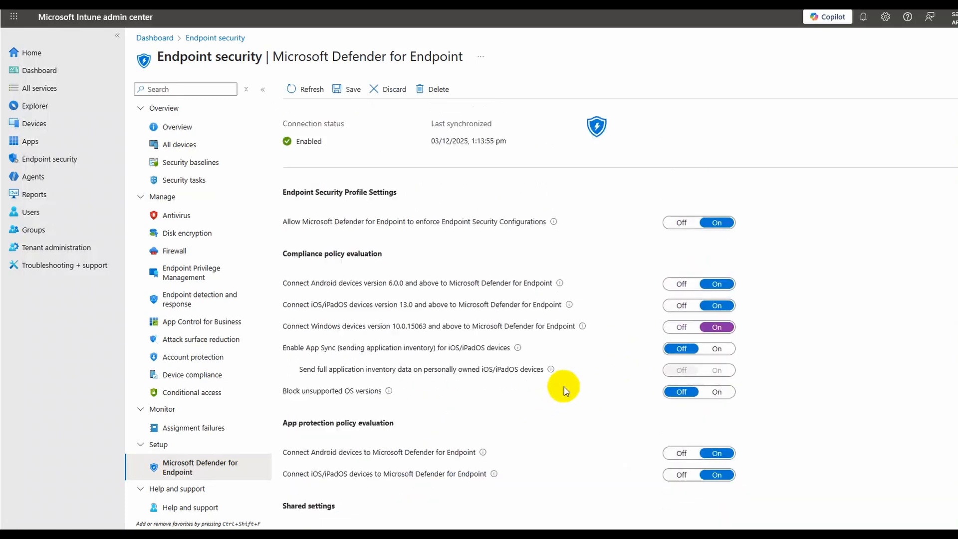
{"action": "left_click", "coordinate": [348, 89]}
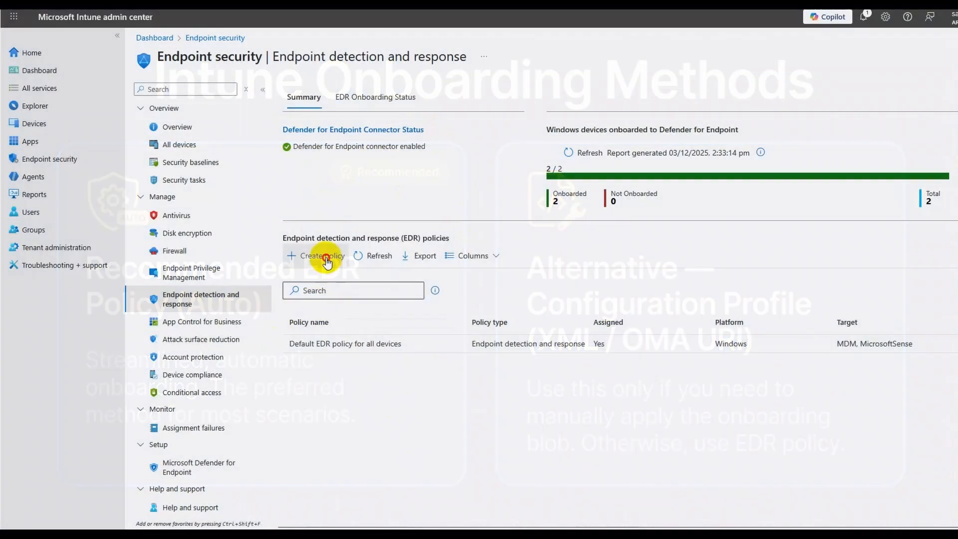
Create an endpoint detection and response policy with the Windows platform and the Endpoint detection and response profile
{"action": "left_click", "coordinate": [322, 255]}
{"action": "left_click", "coordinate": [829, 102]}
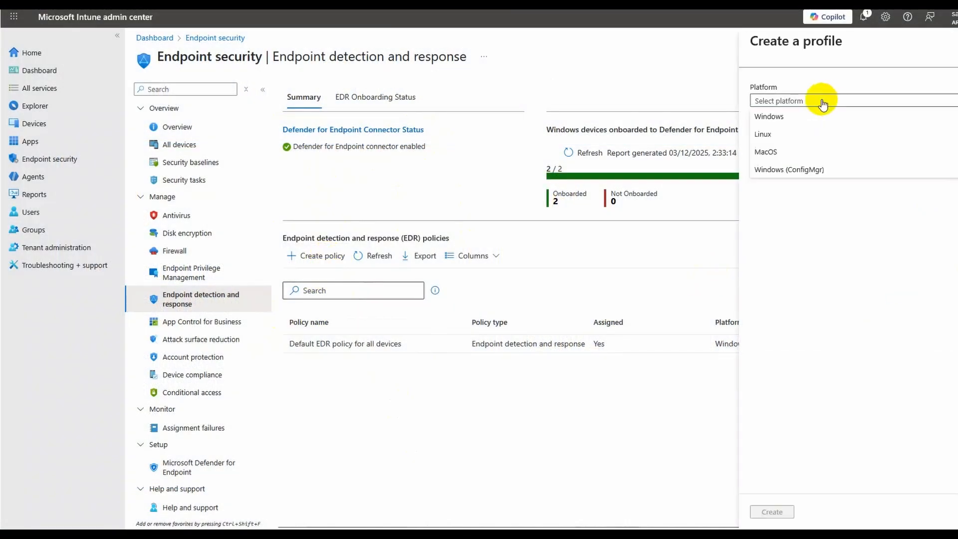
{"action": "left_click", "coordinate": [783, 120]}
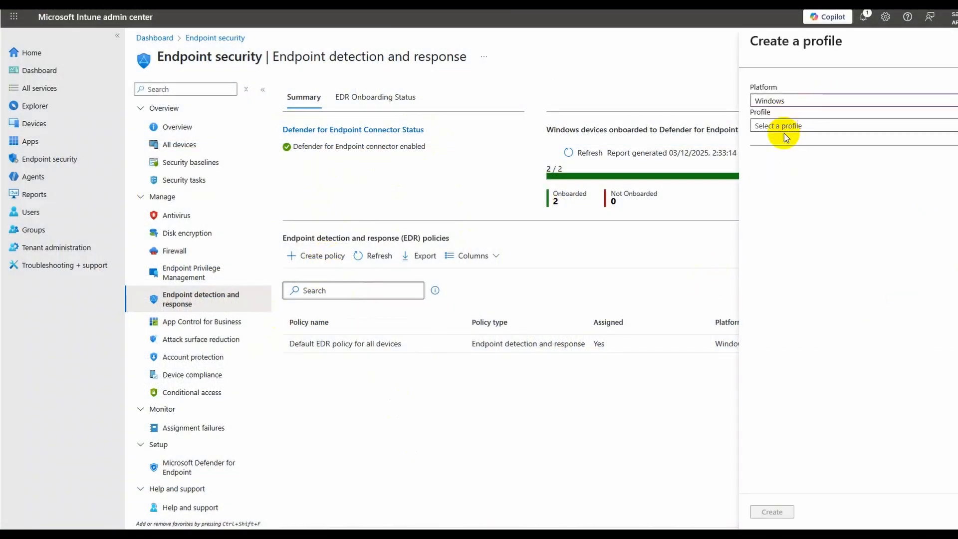
{"action": "left_click", "coordinate": [795, 126]}
{"action": "left_click", "coordinate": [806, 142]}
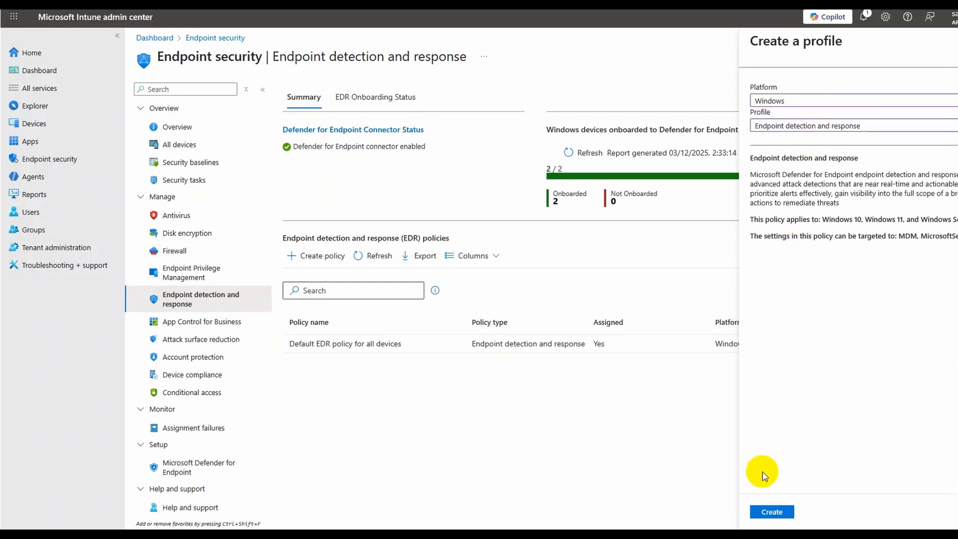
{"action": "left_click", "coordinate": [773, 512]}
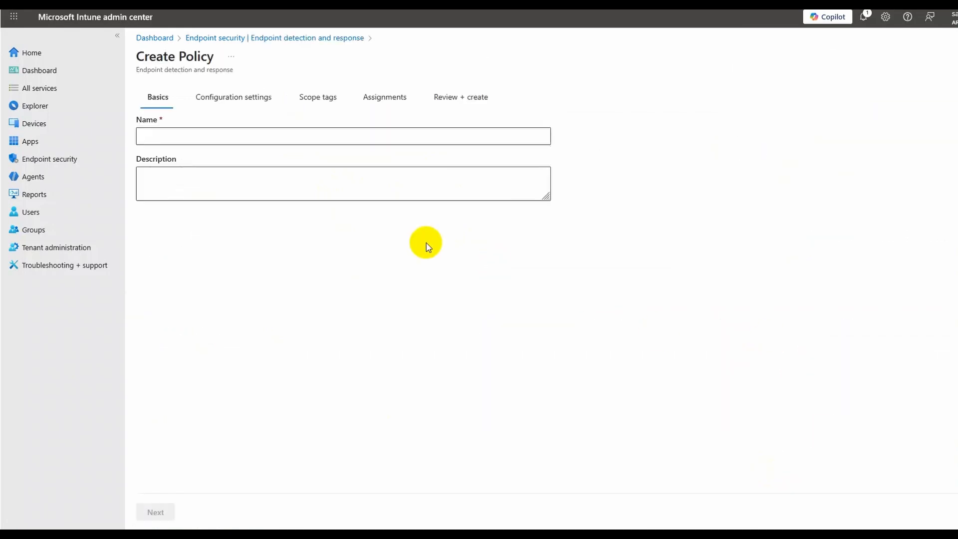
Name the new policy SJSNETWORKSEDR1 and continue to its configuration settings
{"action": "left_click", "coordinate": [184, 131]}
{"action": "type", "text": "SJSNETWORKSEDR1"}
{"action": "left_click", "coordinate": [160, 514]}
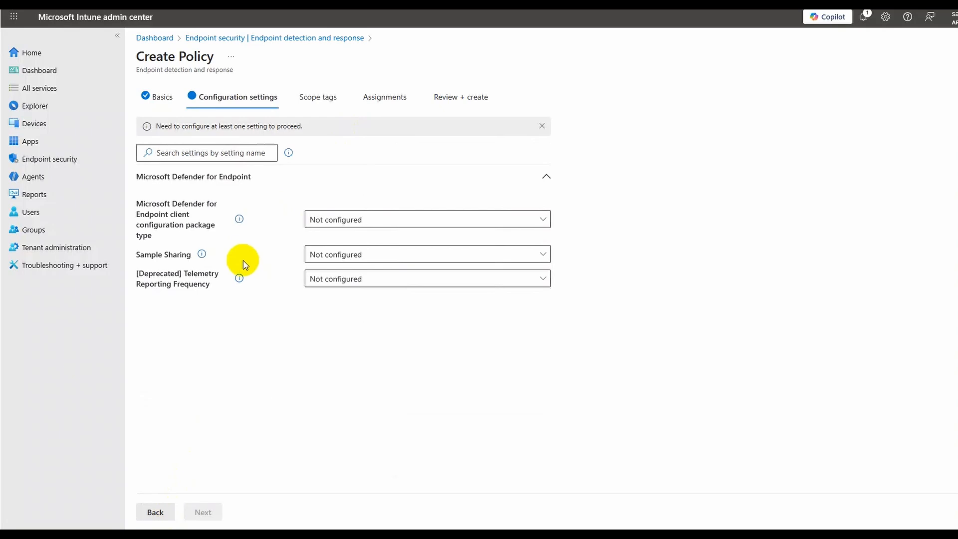
Configure the package type as Auto from connector, Sample Sharing as All (Default) and Telemetry Reporting Frequency as Normal (Default)
{"action": "left_click", "coordinate": [389, 222]}
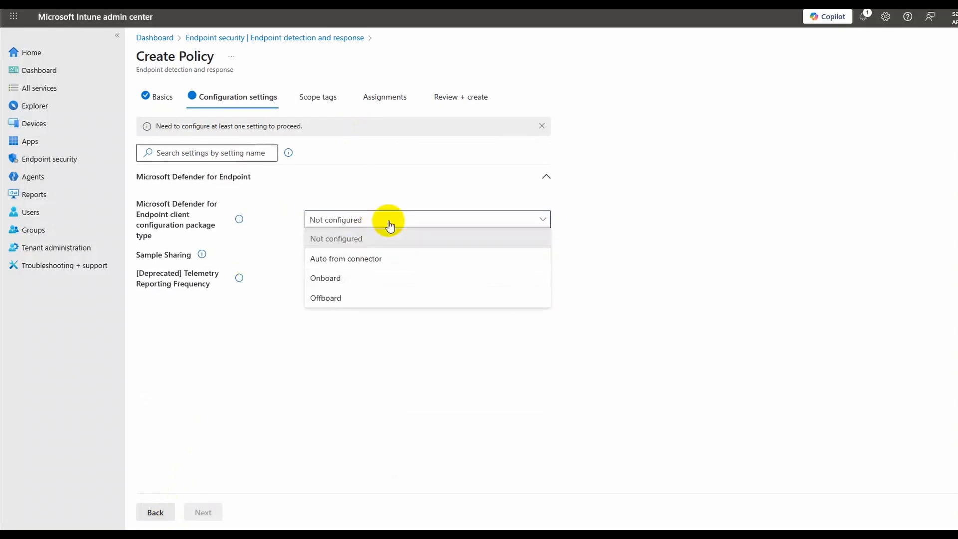
{"action": "left_click", "coordinate": [362, 259]}
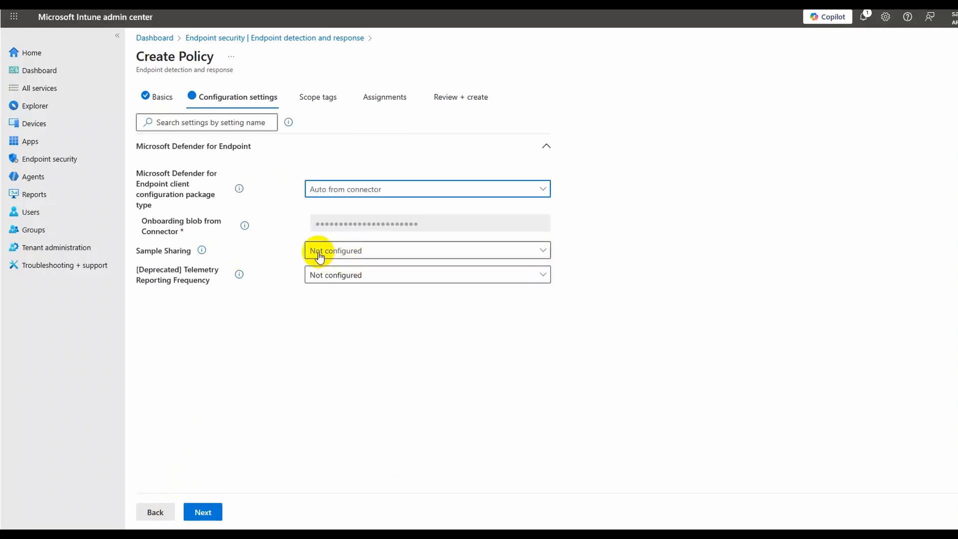
{"action": "left_click", "coordinate": [365, 252]}
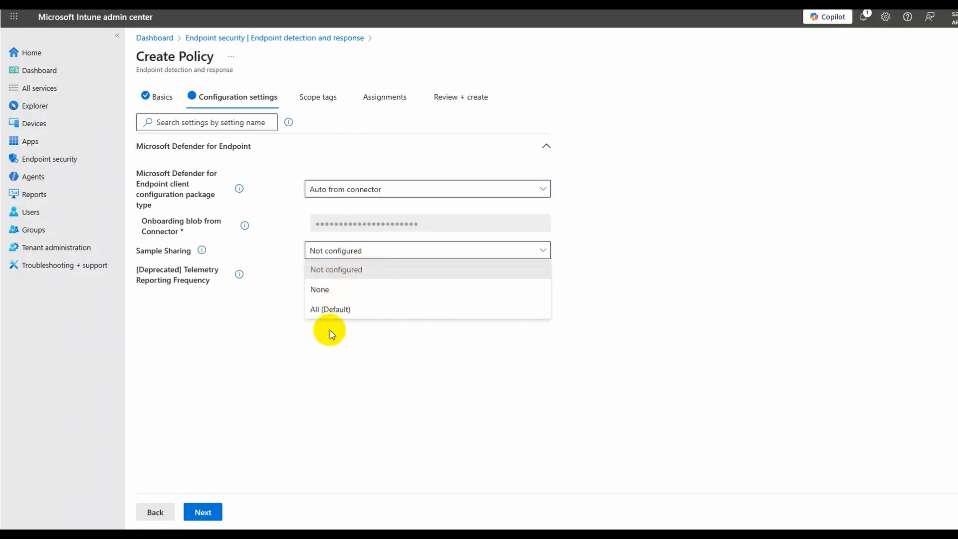
{"action": "left_click", "coordinate": [354, 313]}
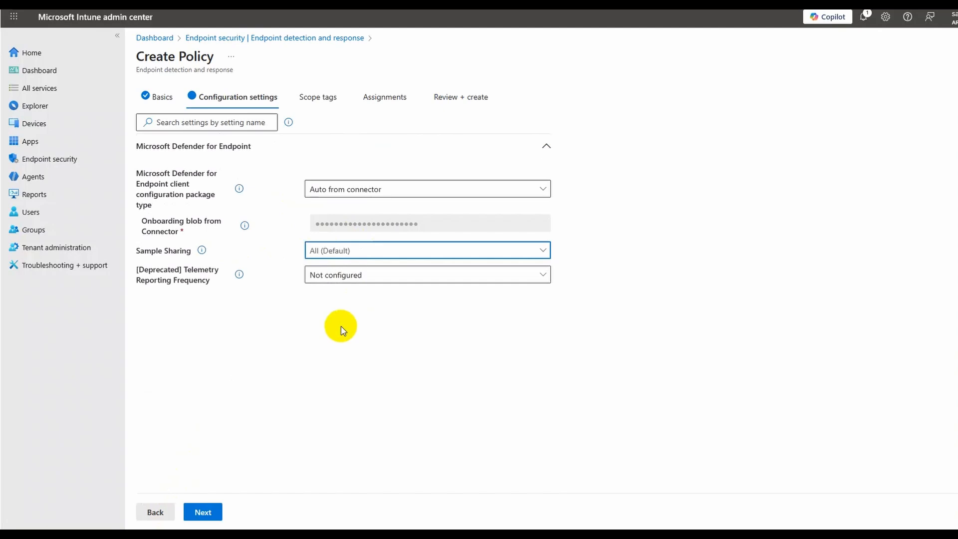
{"action": "left_click", "coordinate": [360, 284]}
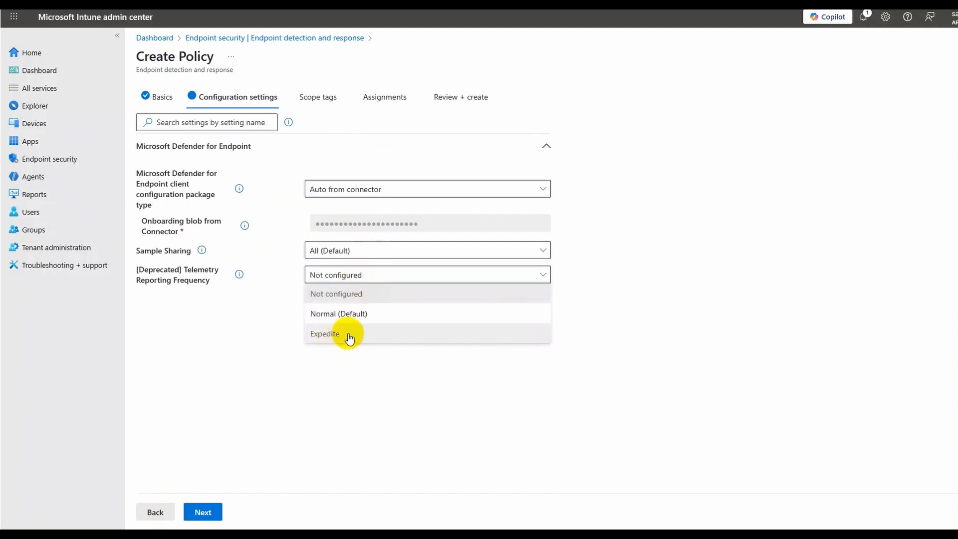
{"action": "left_click", "coordinate": [359, 315]}
{"action": "left_click", "coordinate": [203, 511]}
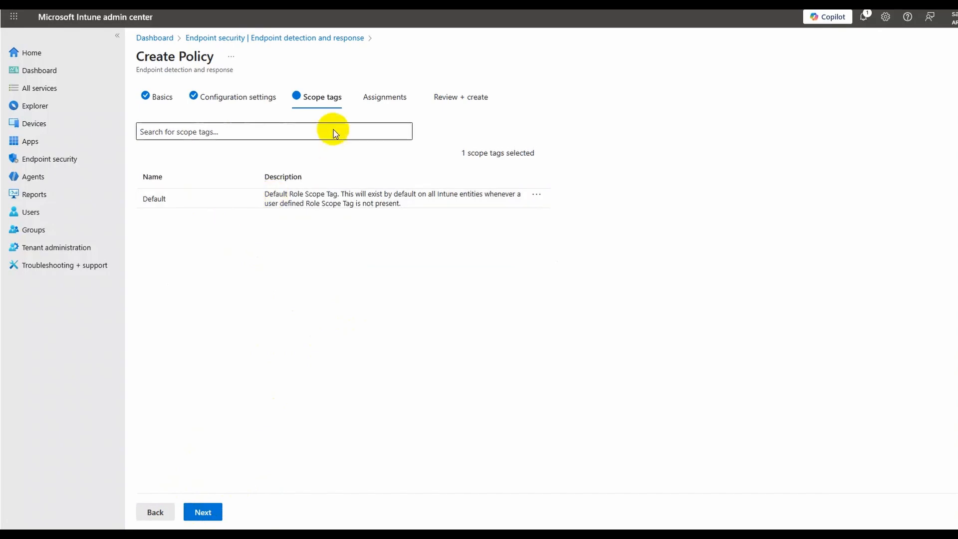
Keep the Default scope tag and assign the policy to the All devices group
{"action": "left_click", "coordinate": [203, 513]}
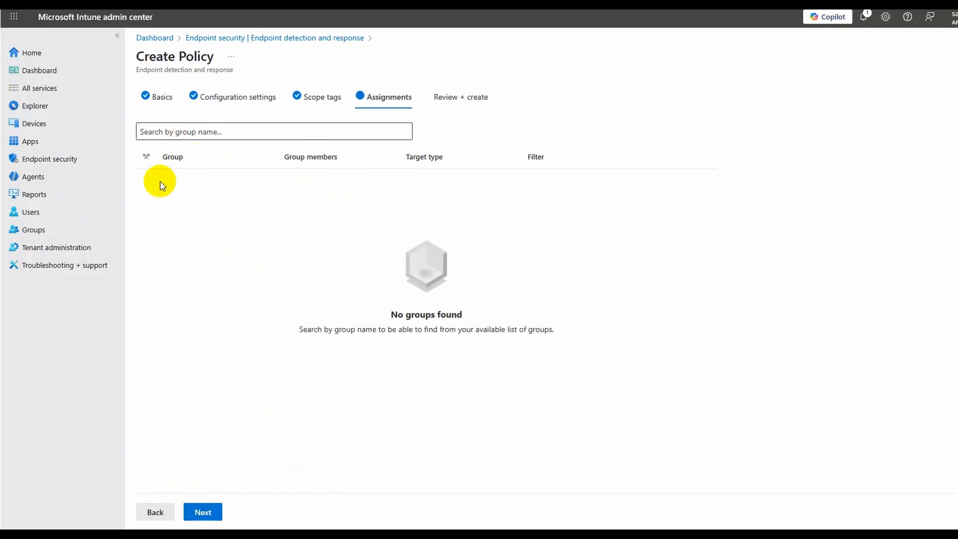
{"action": "left_click", "coordinate": [233, 133]}
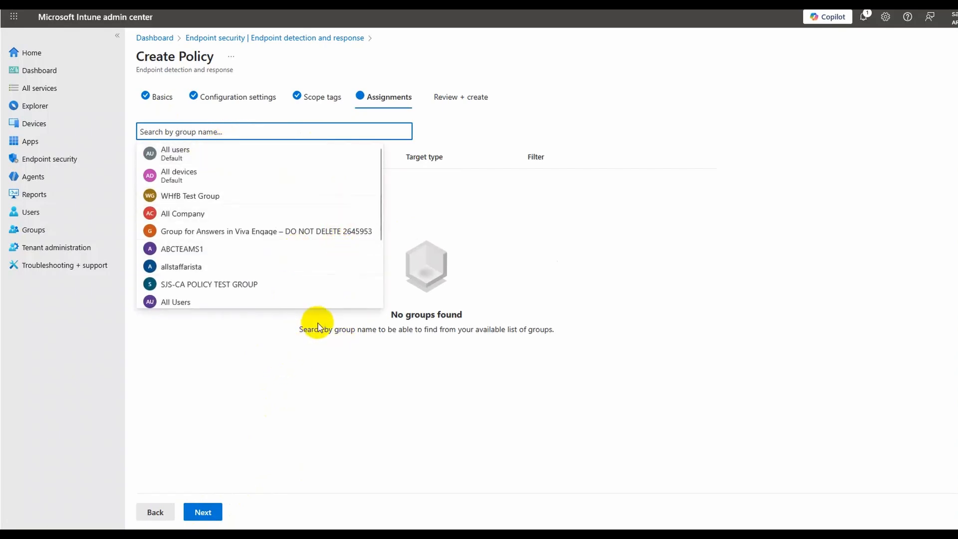
{"action": "scroll", "coordinate": [192, 246], "scroll_direction": "down", "scroll_amount": 3}
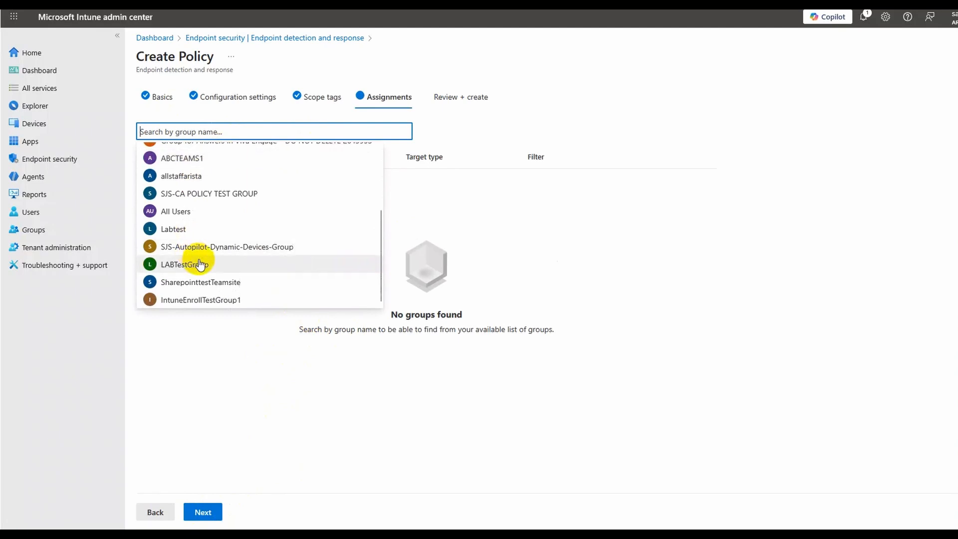
{"action": "scroll", "coordinate": [203, 262], "scroll_direction": "up", "scroll_amount": 3}
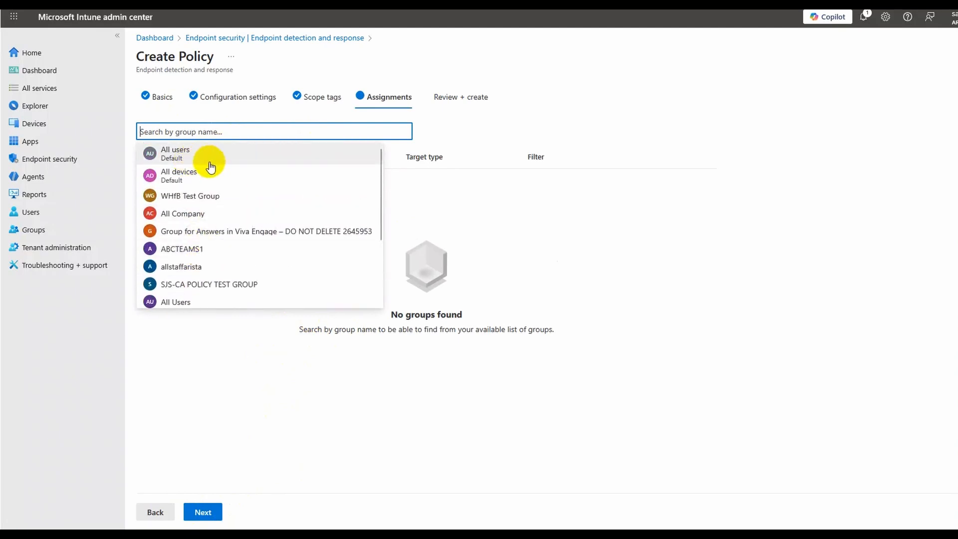
{"action": "left_click", "coordinate": [214, 185]}
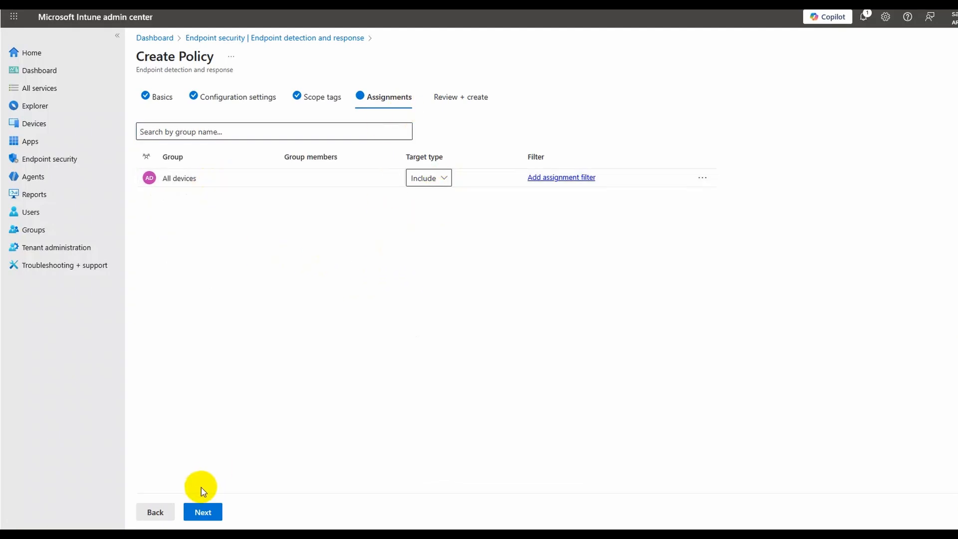
Proceed to the review of the endpoint detection and response policy and save it
{"action": "left_click", "coordinate": [205, 511]}
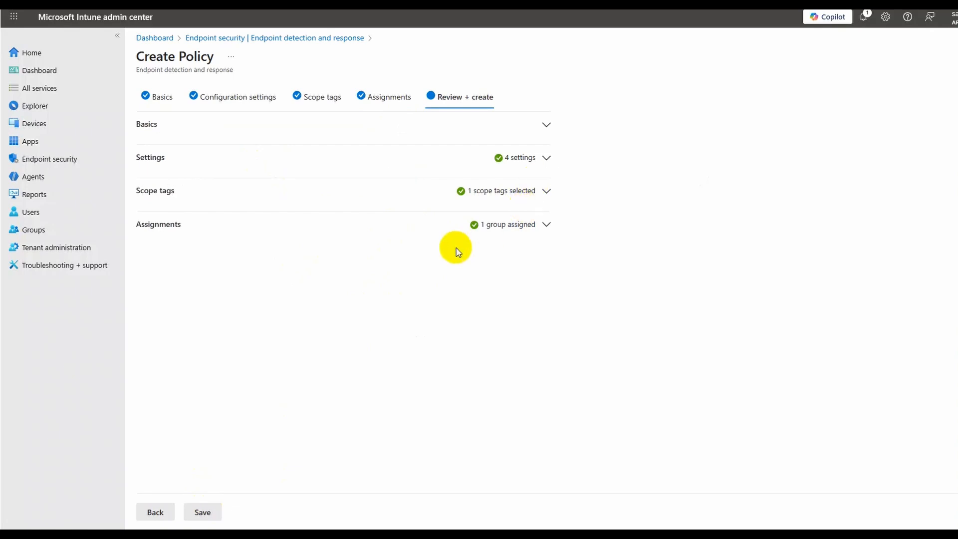
{"action": "left_click", "coordinate": [204, 512]}
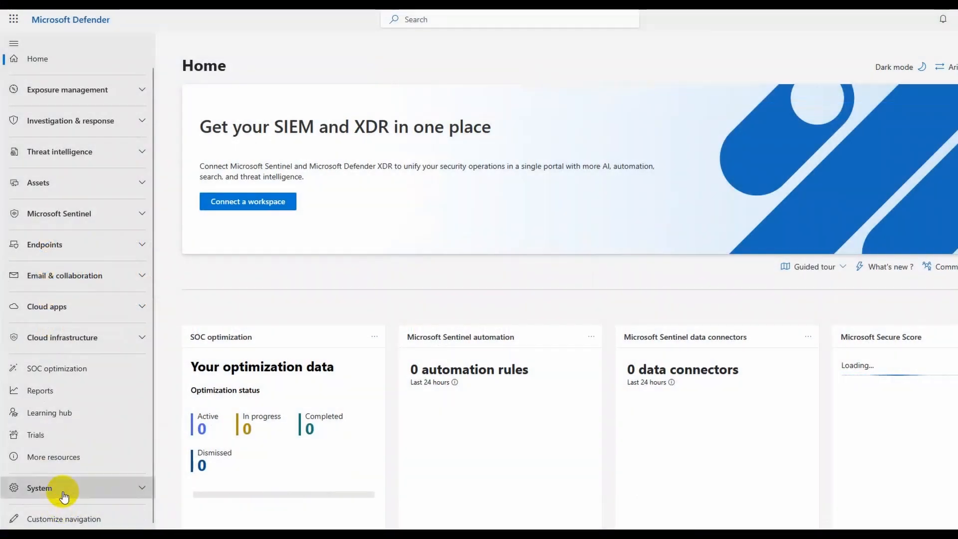
Switch to the Microsoft Defender portal and open the device onboarding page in the Endpoints settings
{"action": "left_click", "coordinate": [64, 487]}
{"action": "left_click", "coordinate": [58, 488]}
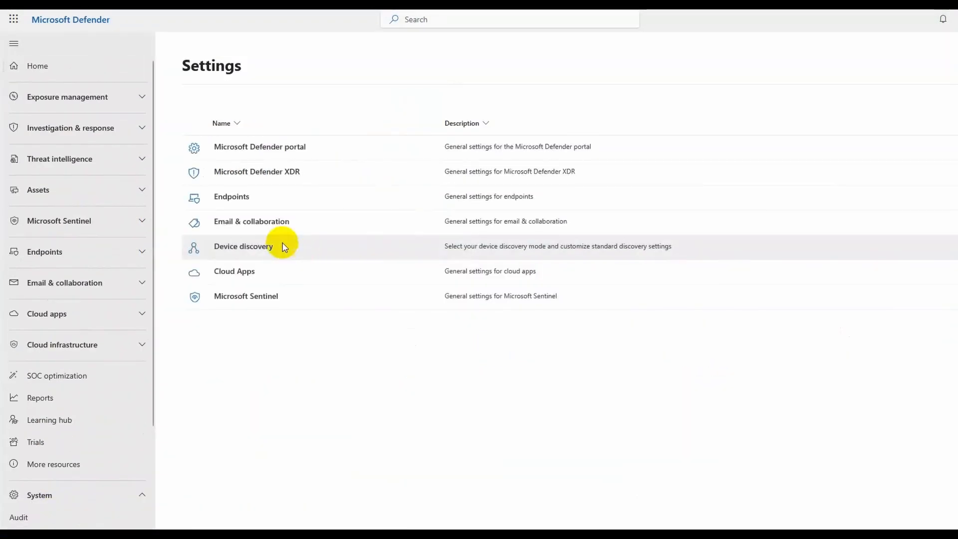
{"action": "left_click", "coordinate": [232, 200]}
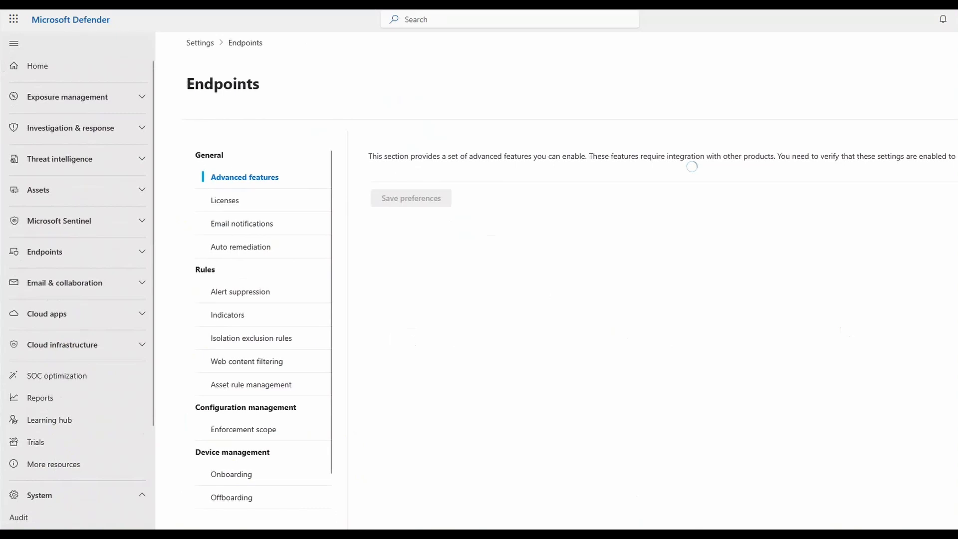
{"action": "left_click", "coordinate": [231, 474]}
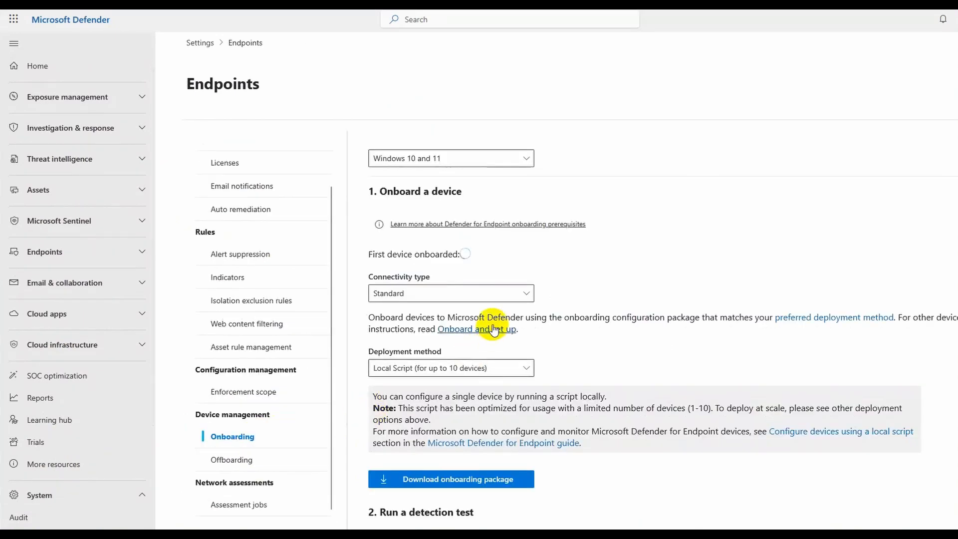
Set the onboarding deployment method to Mobile Device Management / Microsoft Intune and download the onboarding package
{"action": "scroll", "coordinate": [622, 242], "scroll_direction": "down", "scroll_amount": 4}
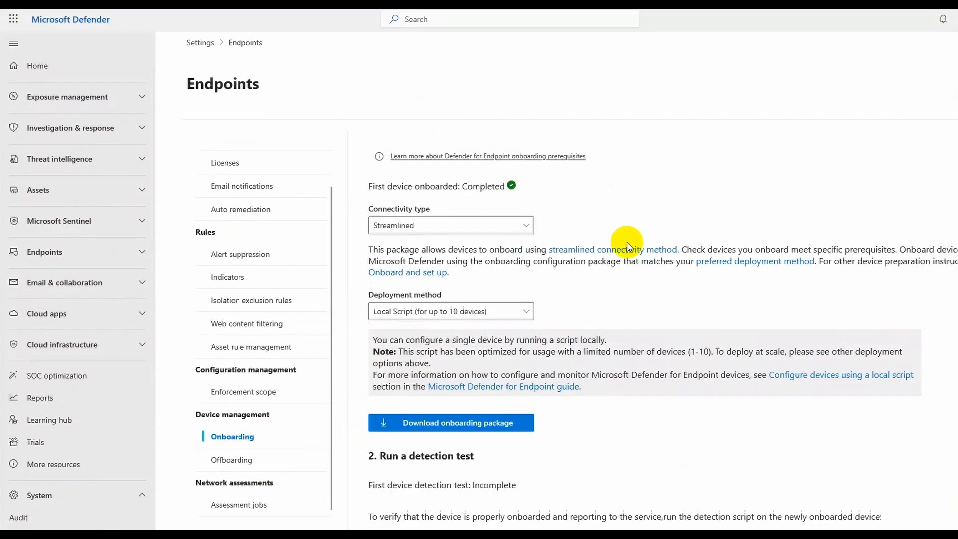
{"action": "left_click", "coordinate": [527, 170]}
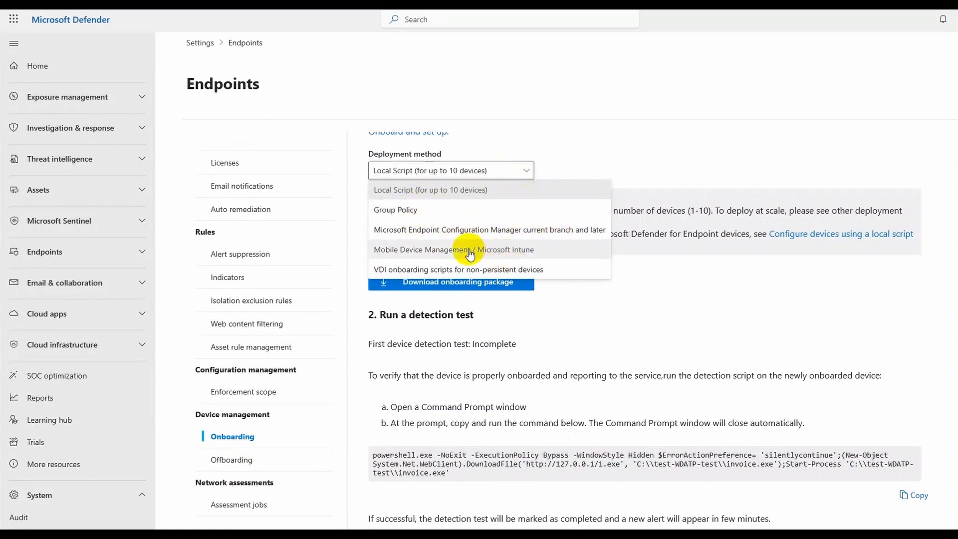
{"action": "left_click", "coordinate": [502, 251]}
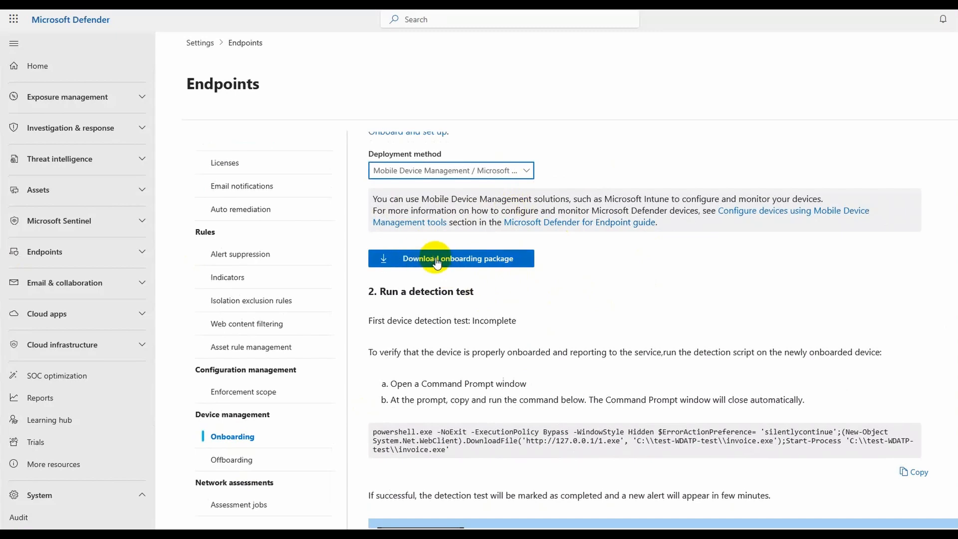
{"action": "left_click", "coordinate": [524, 172]}
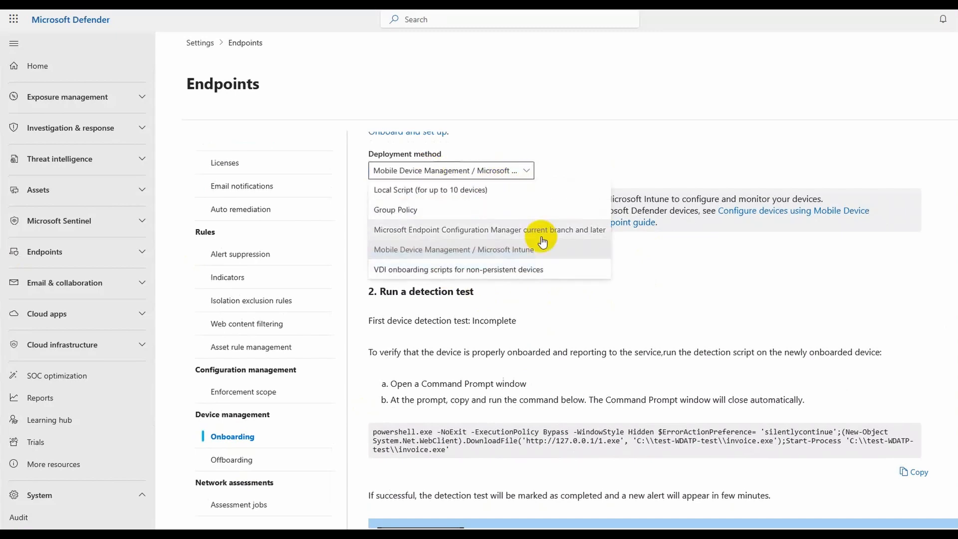
{"action": "left_click", "coordinate": [531, 248]}
{"action": "left_click", "coordinate": [464, 260]}
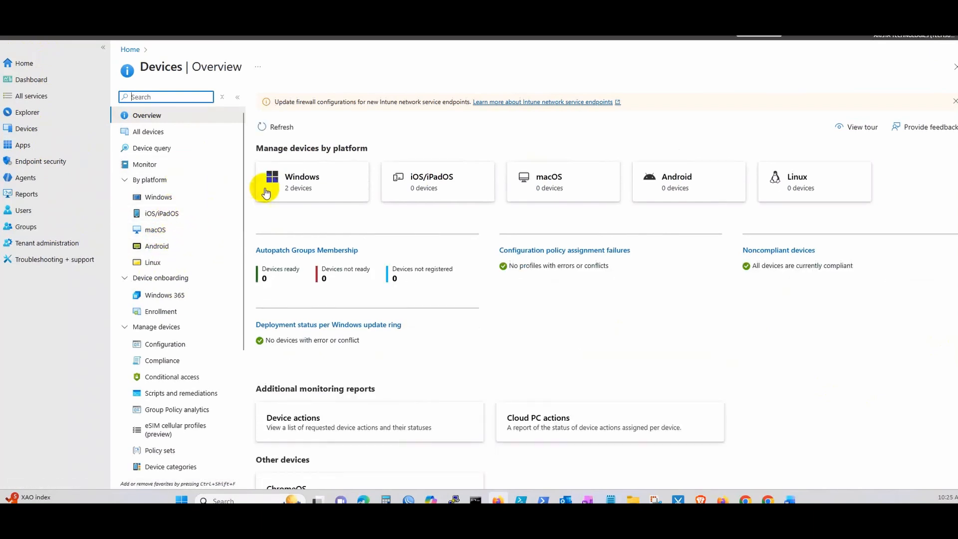
In the Intune admin center, open the configuration policies for Windows devices and start a new policy
{"action": "left_click", "coordinate": [322, 174]}
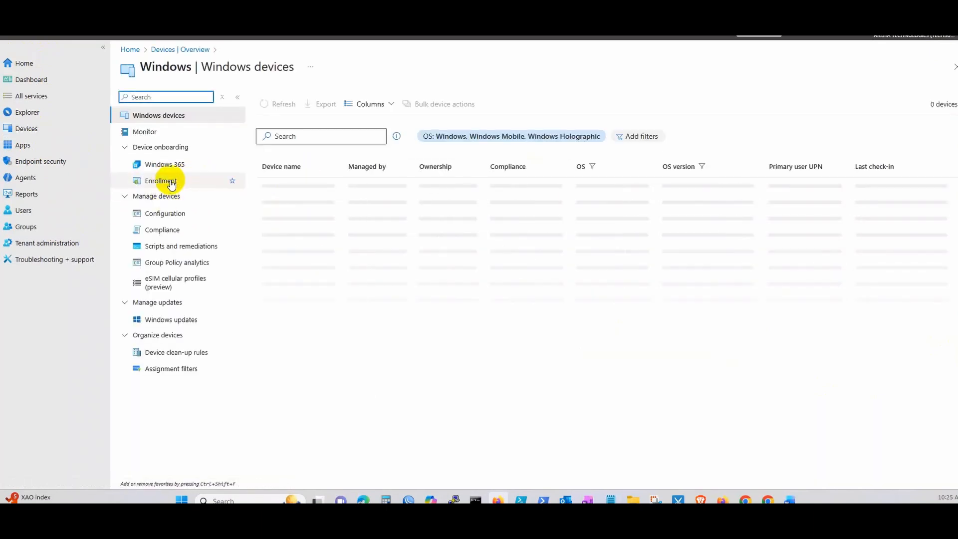
{"action": "left_click", "coordinate": [179, 215]}
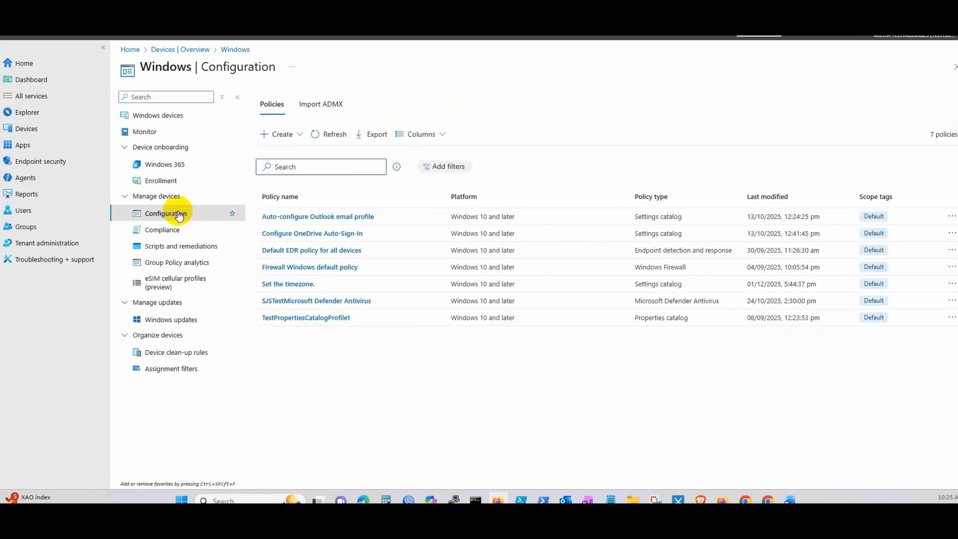
{"action": "left_click", "coordinate": [303, 135]}
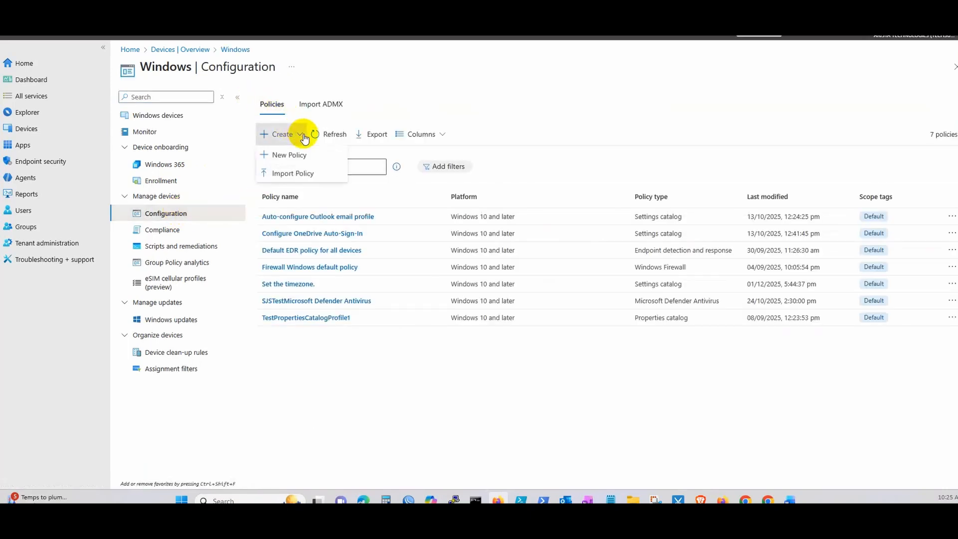
{"action": "left_click", "coordinate": [295, 155]}
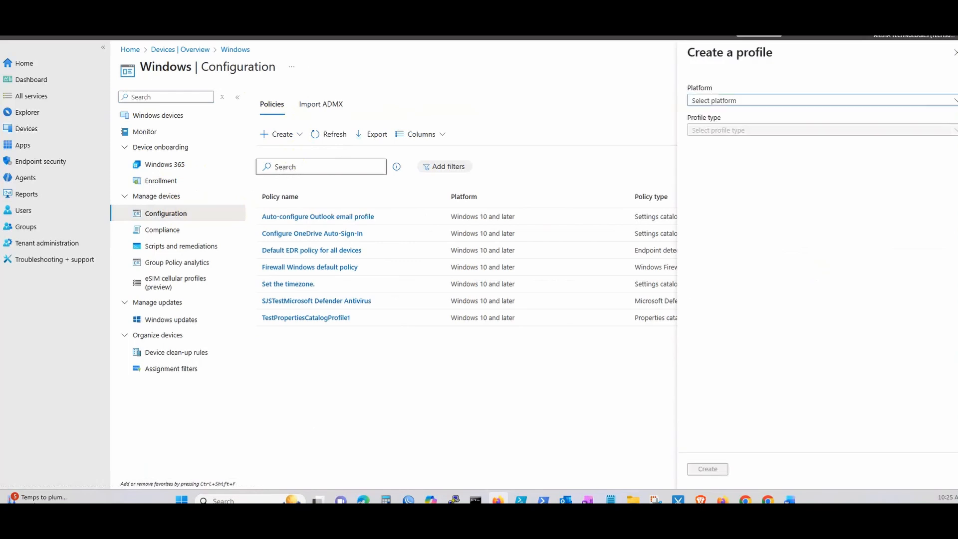
Create a profile for the Windows 10 and later platform using the Custom template from the Templates profile type
{"action": "left_click", "coordinate": [734, 100]}
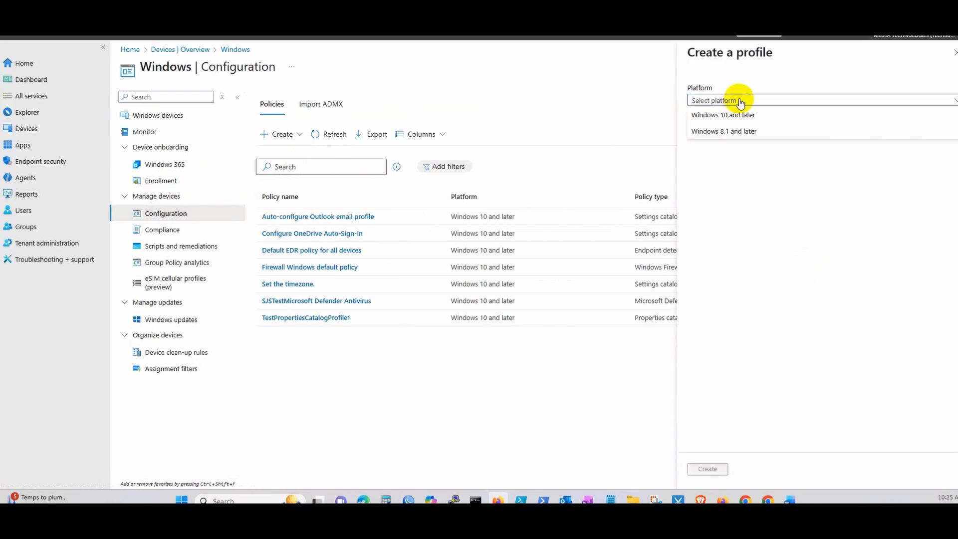
{"action": "left_click", "coordinate": [725, 120]}
{"action": "left_click", "coordinate": [739, 132]}
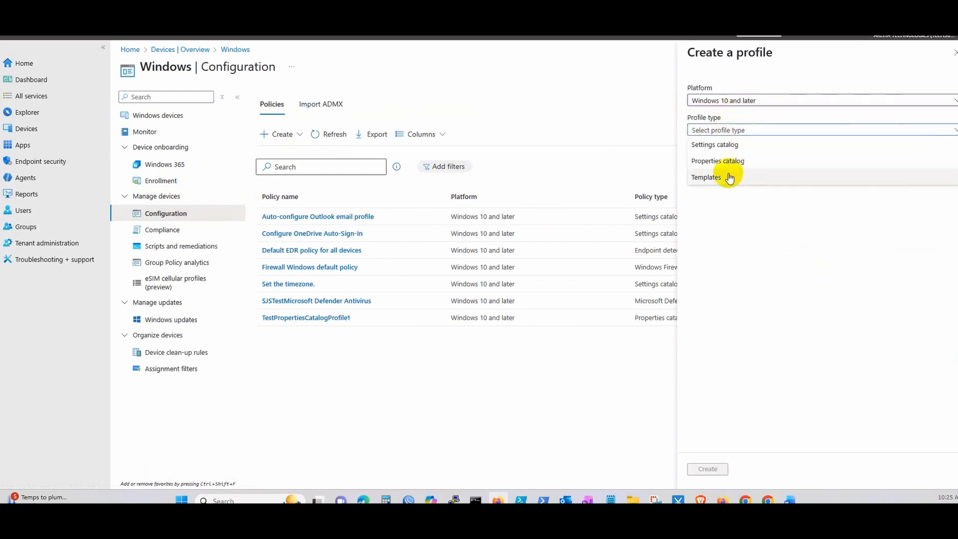
{"action": "left_click", "coordinate": [720, 179]}
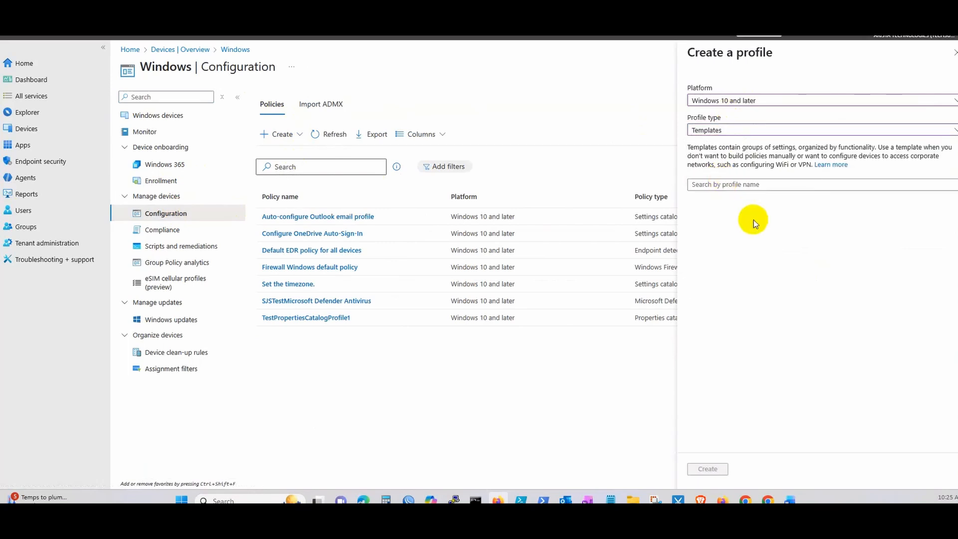
{"action": "left_click", "coordinate": [706, 253]}
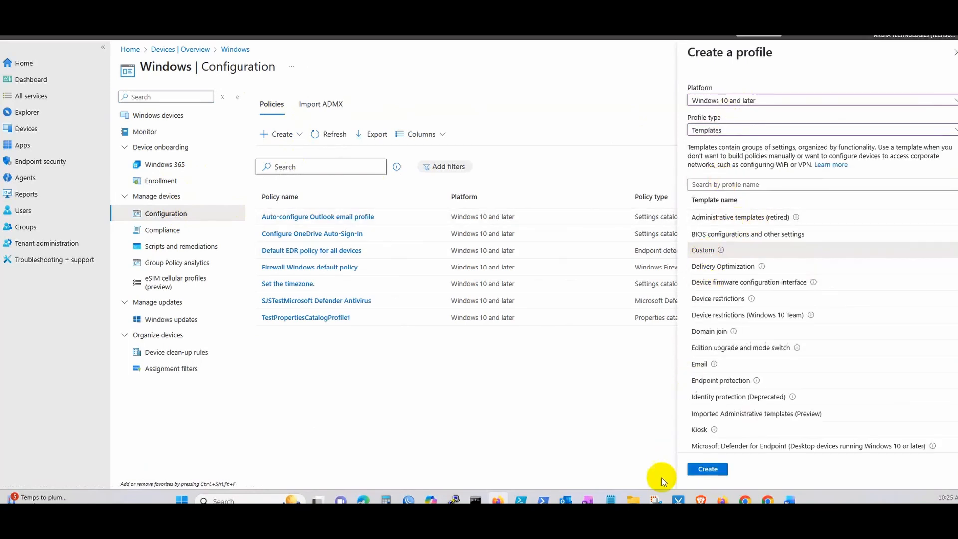
{"action": "left_click", "coordinate": [708, 469]}
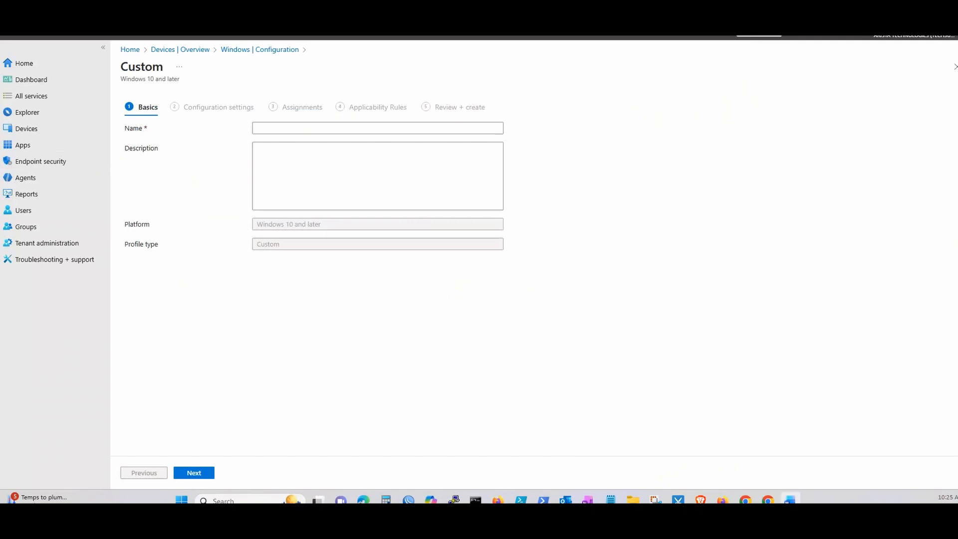
Name the custom profile DefenderOnboarding and continue to its configuration settings
{"action": "left_click", "coordinate": [268, 125]}
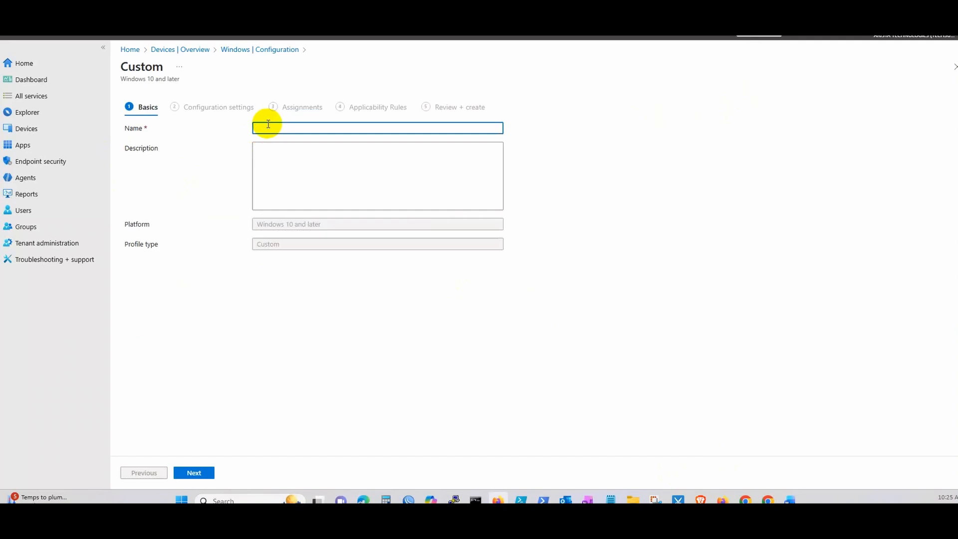
{"action": "type", "text": "DefenderOnboarding"}
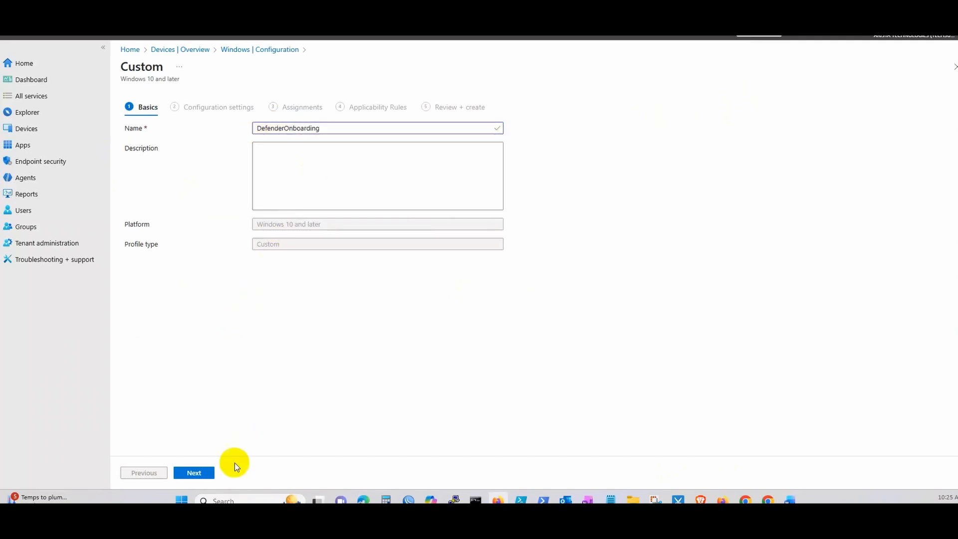
{"action": "left_click", "coordinate": [202, 474]}
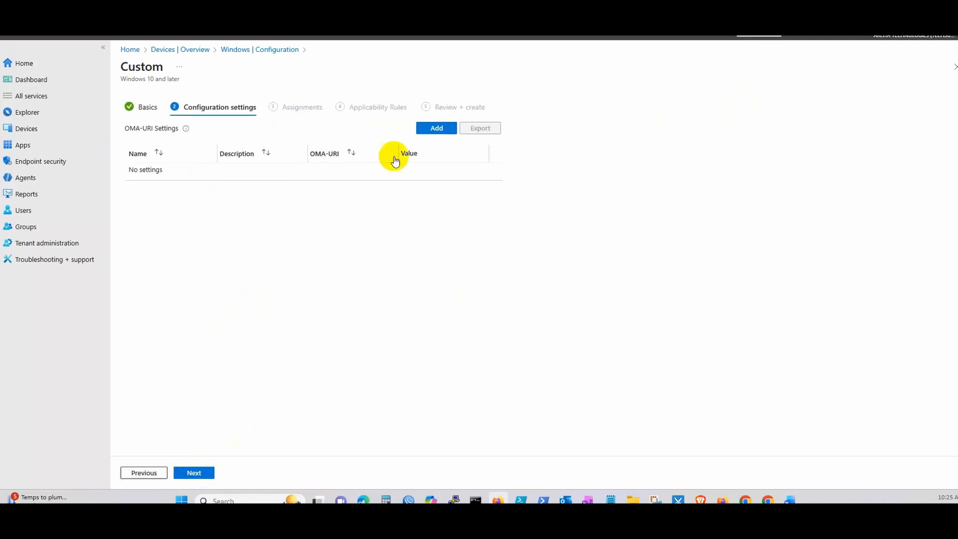
Start an OMA-URI row named DefenderOnboarding with description Defender onboarding package, the WindowsAdvancedThreatProtection onboarding OMA-URI and data type String
{"action": "left_click_drag", "start_coordinate": [128, 127], "coordinate": [177, 127]}
{"action": "left_click", "coordinate": [434, 129]}
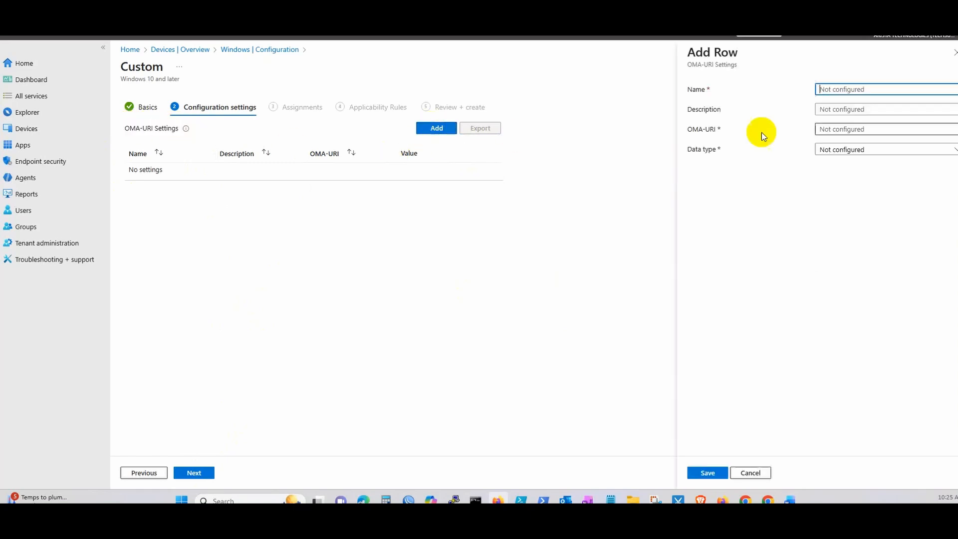
{"action": "left_click", "coordinate": [848, 92]}
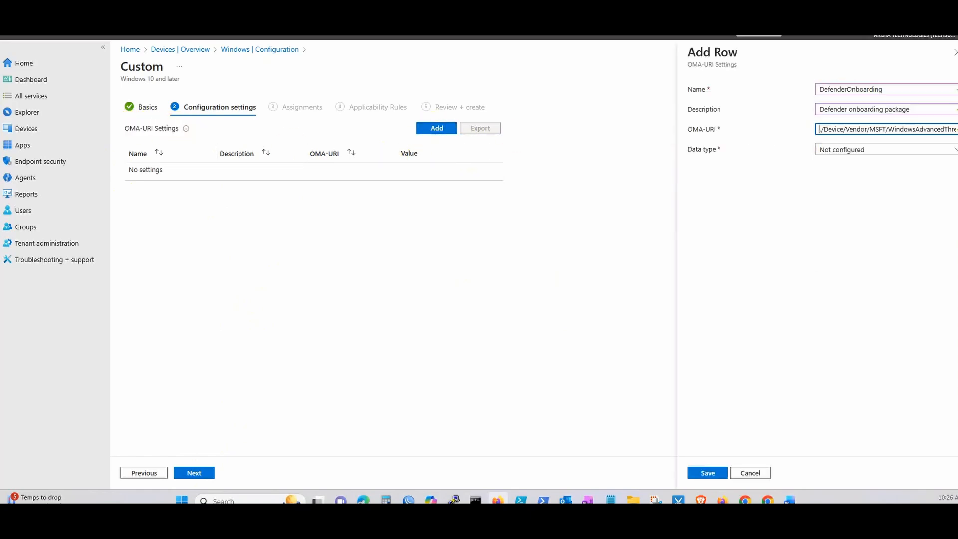
{"action": "left_click", "coordinate": [856, 152]}
{"action": "left_click", "coordinate": [838, 179]}
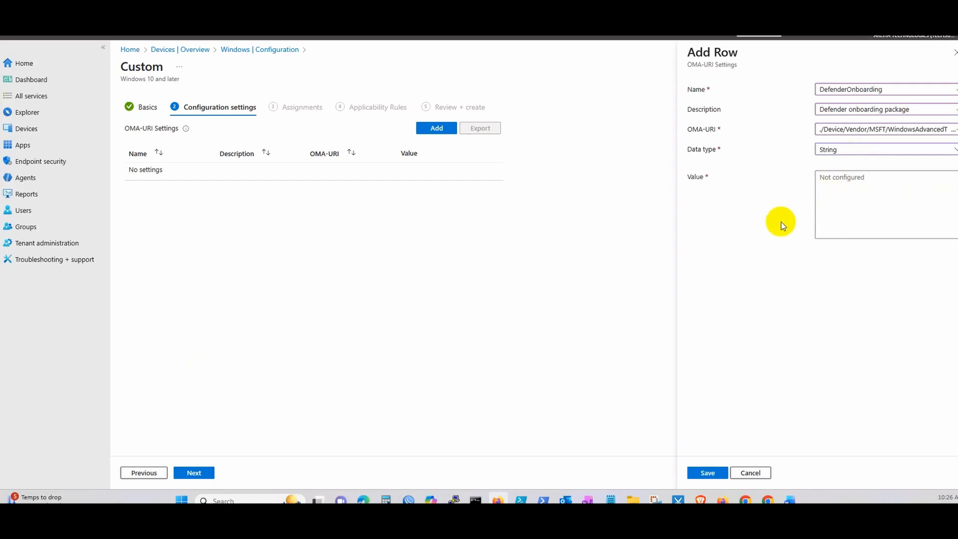
Copy the full contents of the WindowsDefenderATP.onboarding file into the row's Value and save the OMA-URI row
{"action": "left_click", "coordinate": [853, 183]}
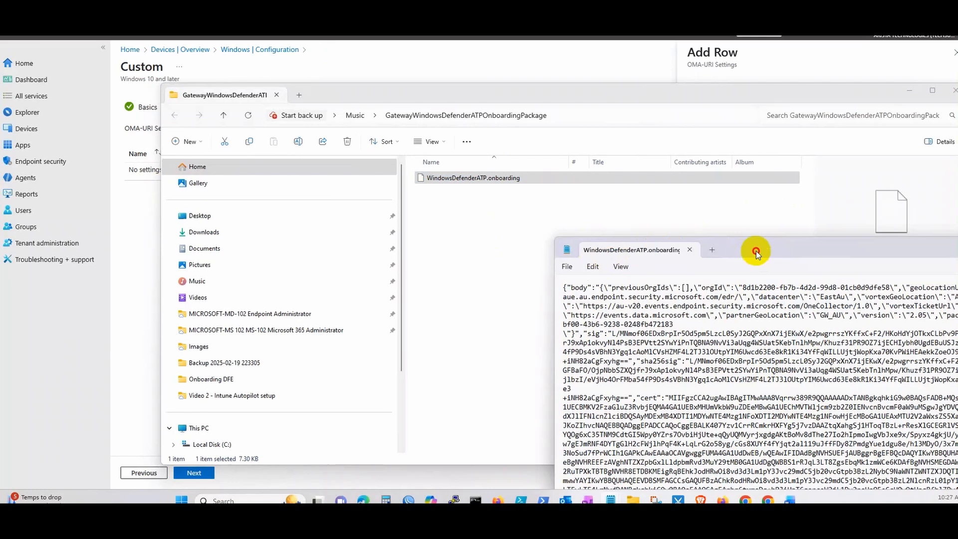
{"action": "left_click_drag", "start_coordinate": [764, 184], "coordinate": [582, 124]}
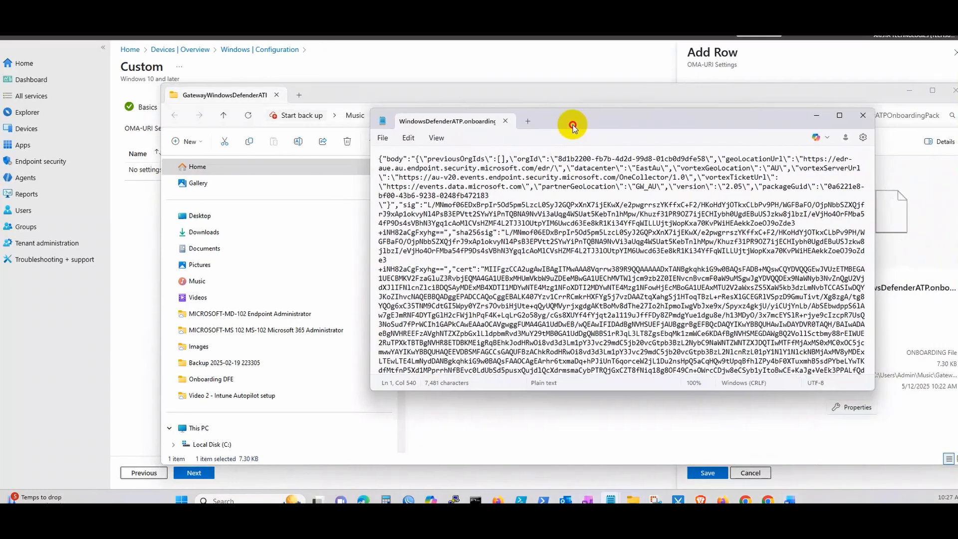
{"action": "key", "text": "ctrl+a"}
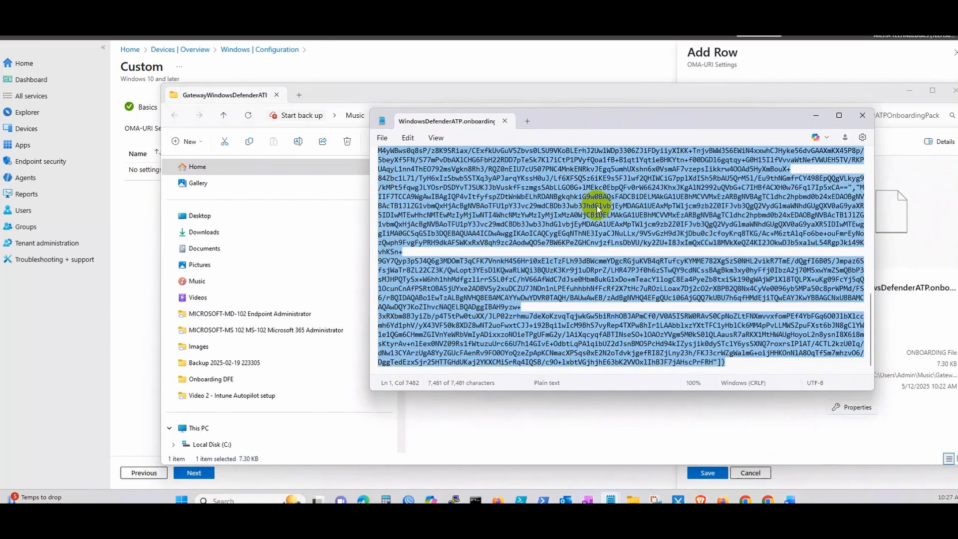
{"action": "left_click", "coordinate": [815, 114]}
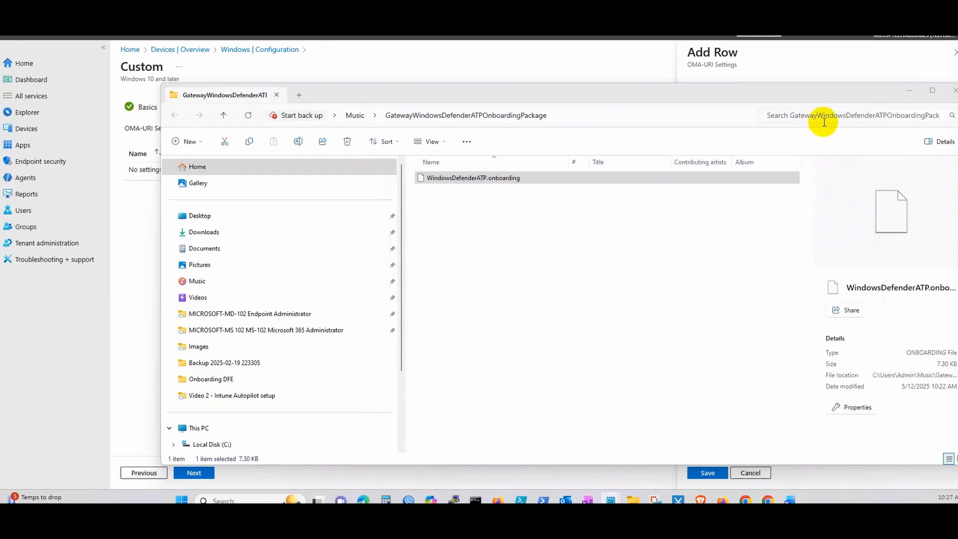
{"action": "left_click", "coordinate": [907, 94]}
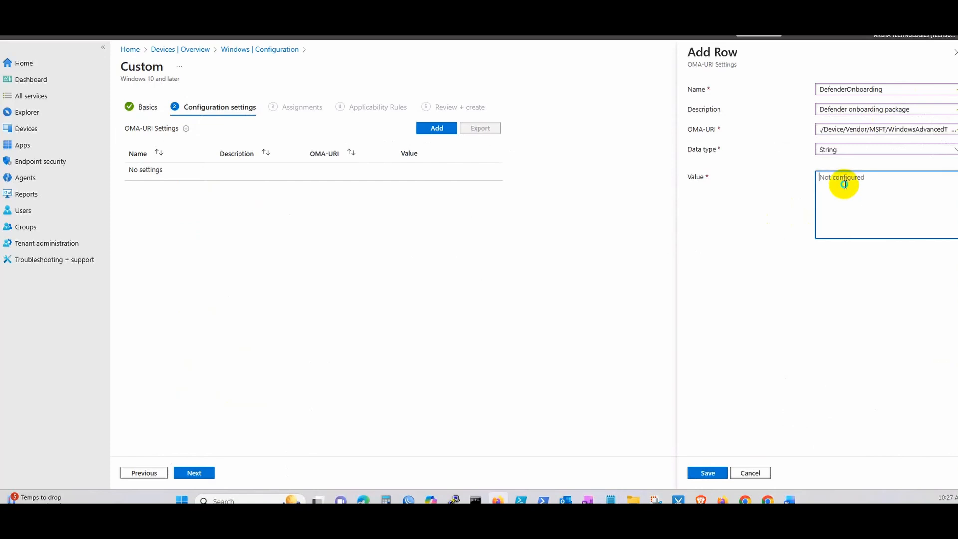
{"action": "right_click", "coordinate": [844, 184]}
{"action": "left_click", "coordinate": [859, 259]}
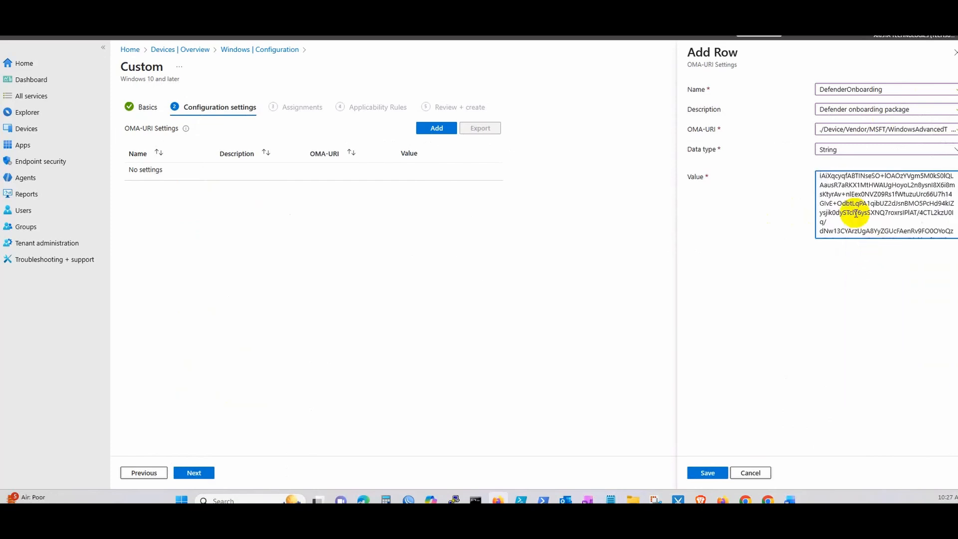
{"action": "left_click", "coordinate": [718, 473]}
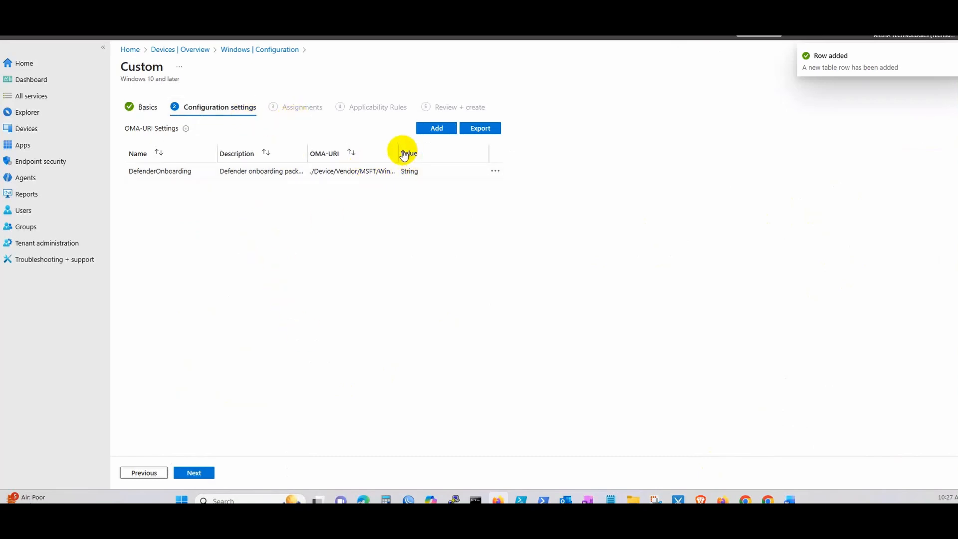
Continue to the profile's assignments and add all devices to the included groups
{"action": "left_click", "coordinate": [207, 472]}
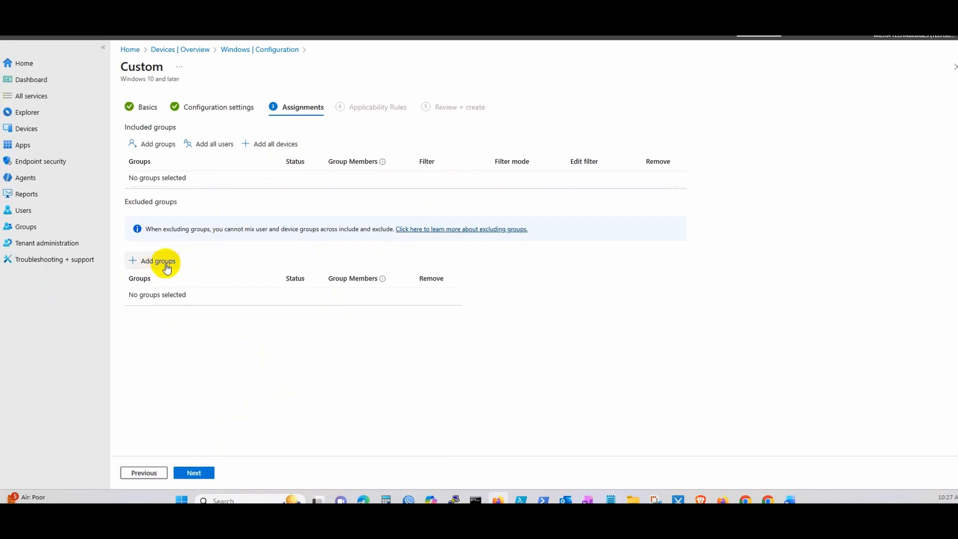
{"action": "left_click_drag", "start_coordinate": [124, 125], "coordinate": [174, 128]}
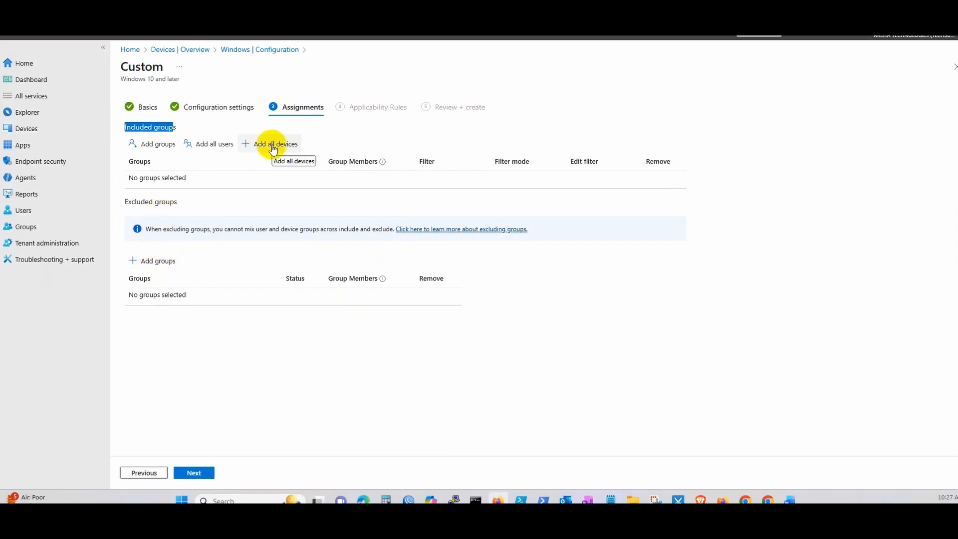
{"action": "left_click", "coordinate": [274, 145]}
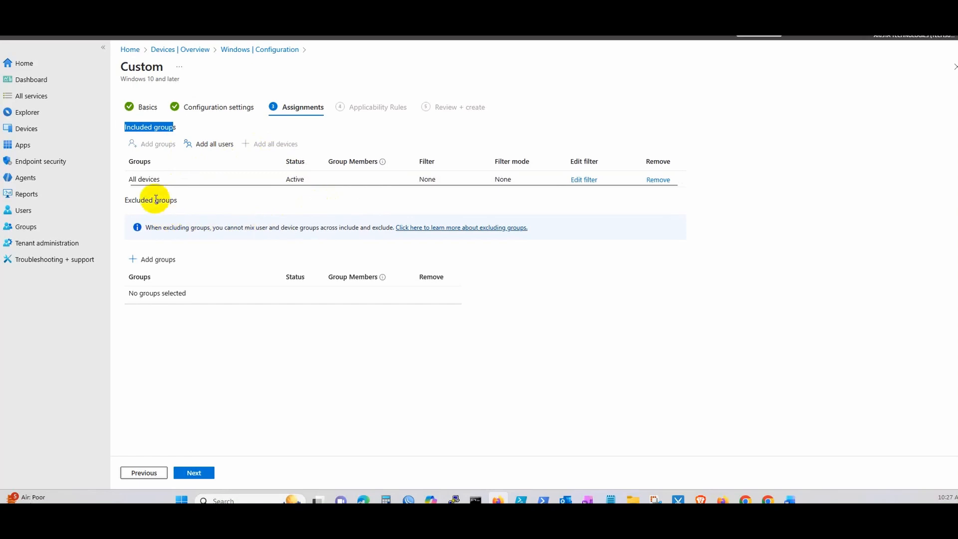
Leave the applicability rules empty, continue to the profile review and create the DefenderOnboarding profile
{"action": "left_click", "coordinate": [203, 478]}
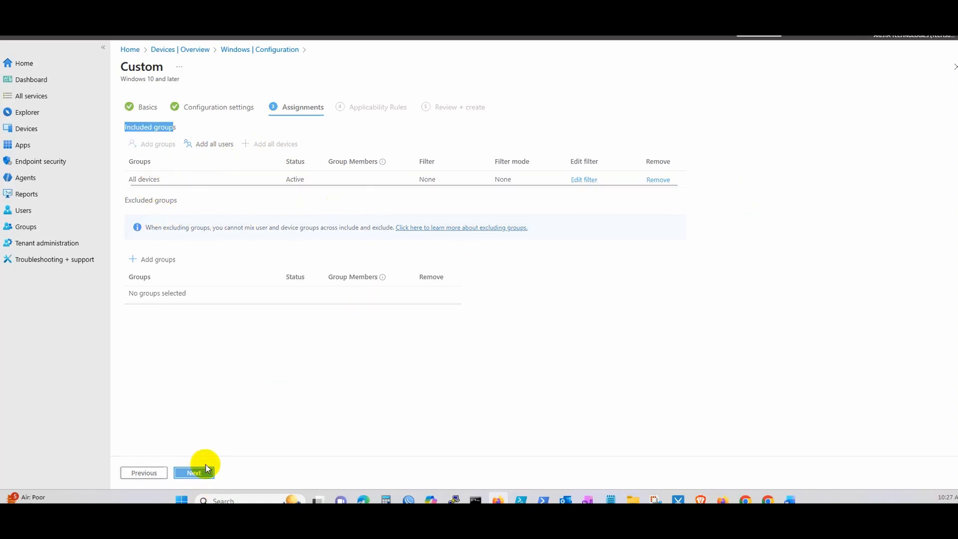
{"action": "left_click", "coordinate": [196, 473]}
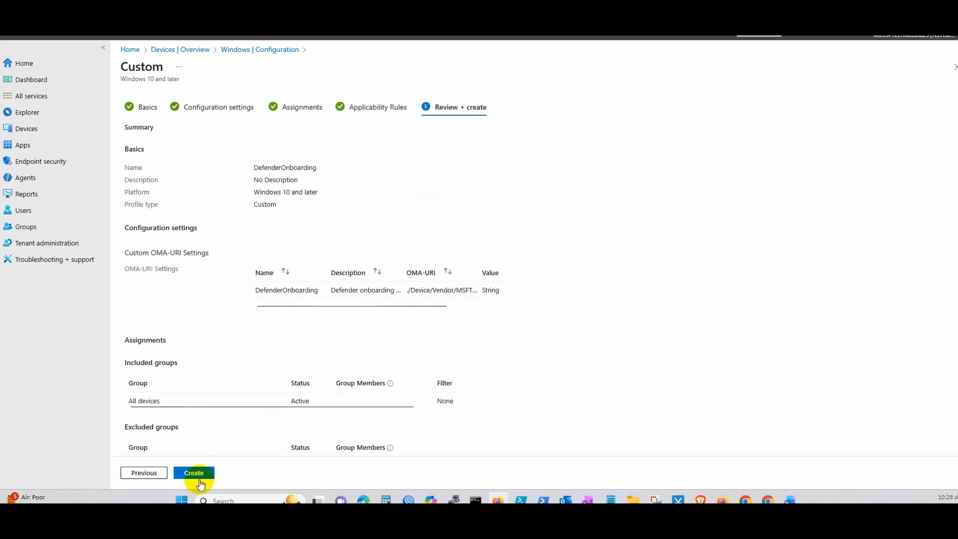
{"action": "left_click", "coordinate": [198, 475]}
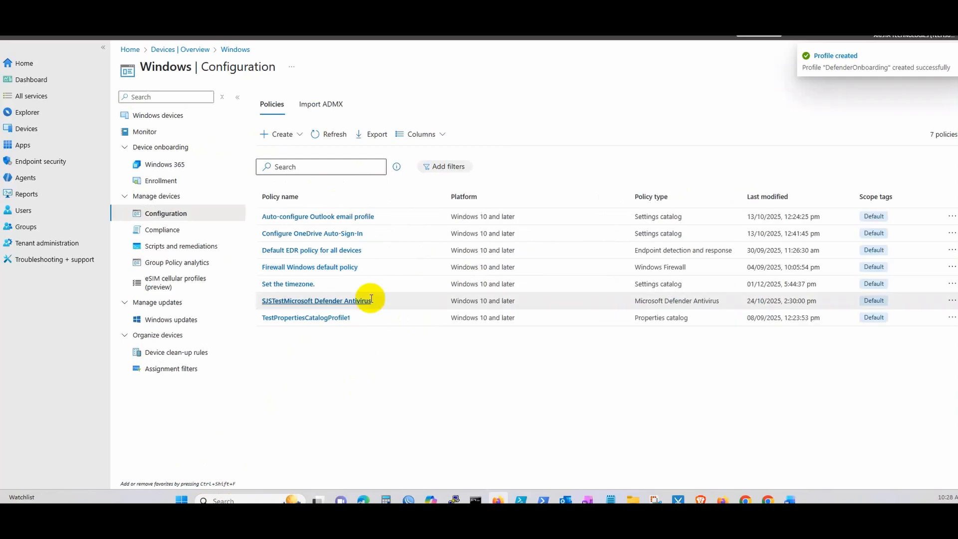
Refresh the Windows policy list, open the DefenderOnboarding profile to check its status and properties, and return to the devices overview
{"action": "left_click", "coordinate": [329, 139]}
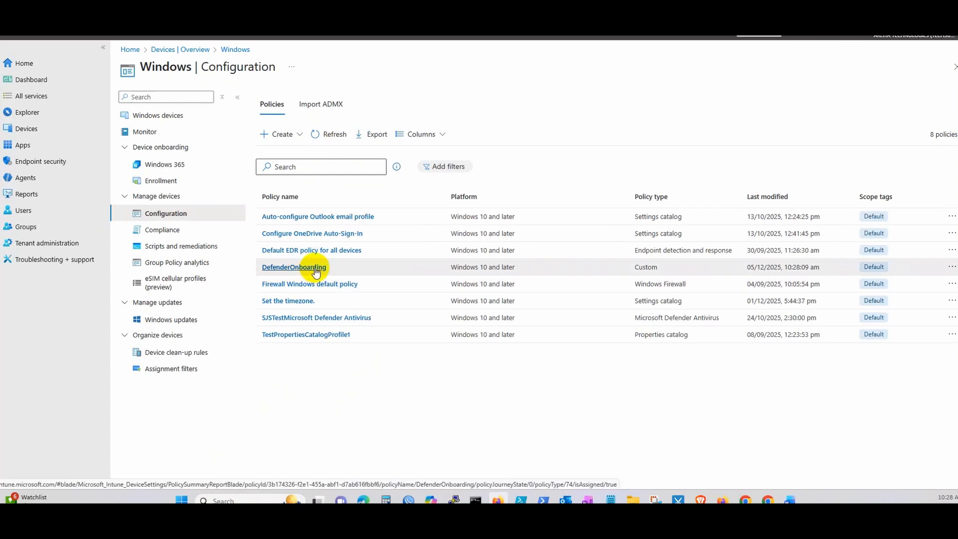
{"action": "left_click", "coordinate": [315, 270]}
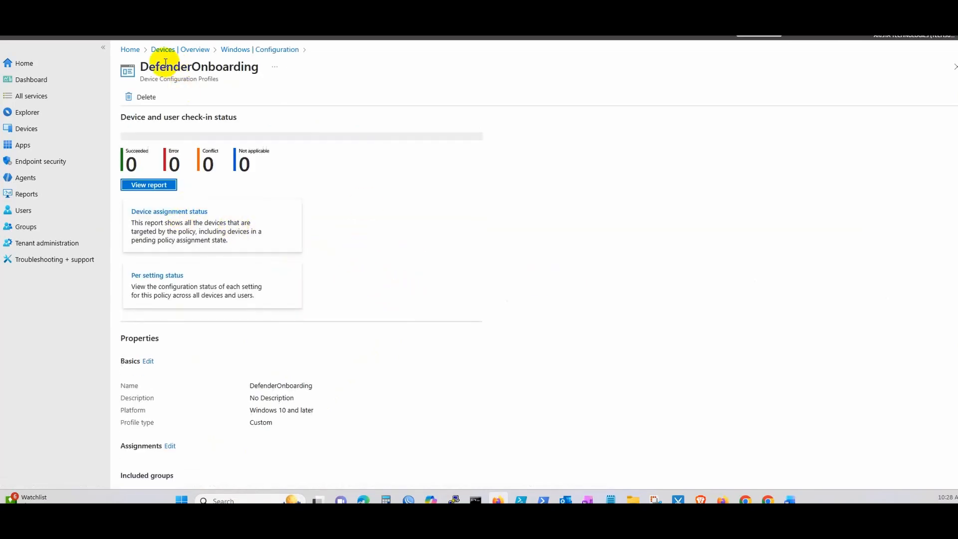
{"action": "left_click", "coordinate": [194, 50]}
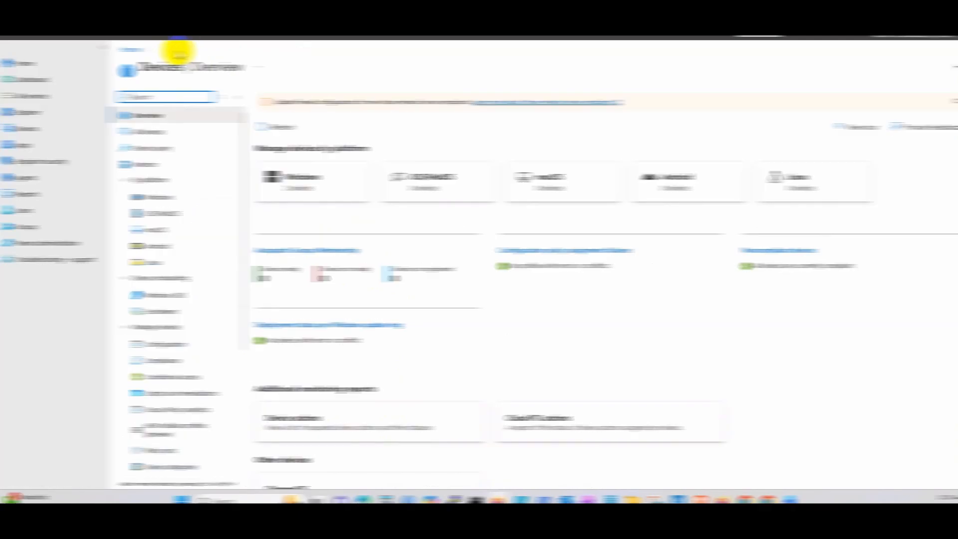